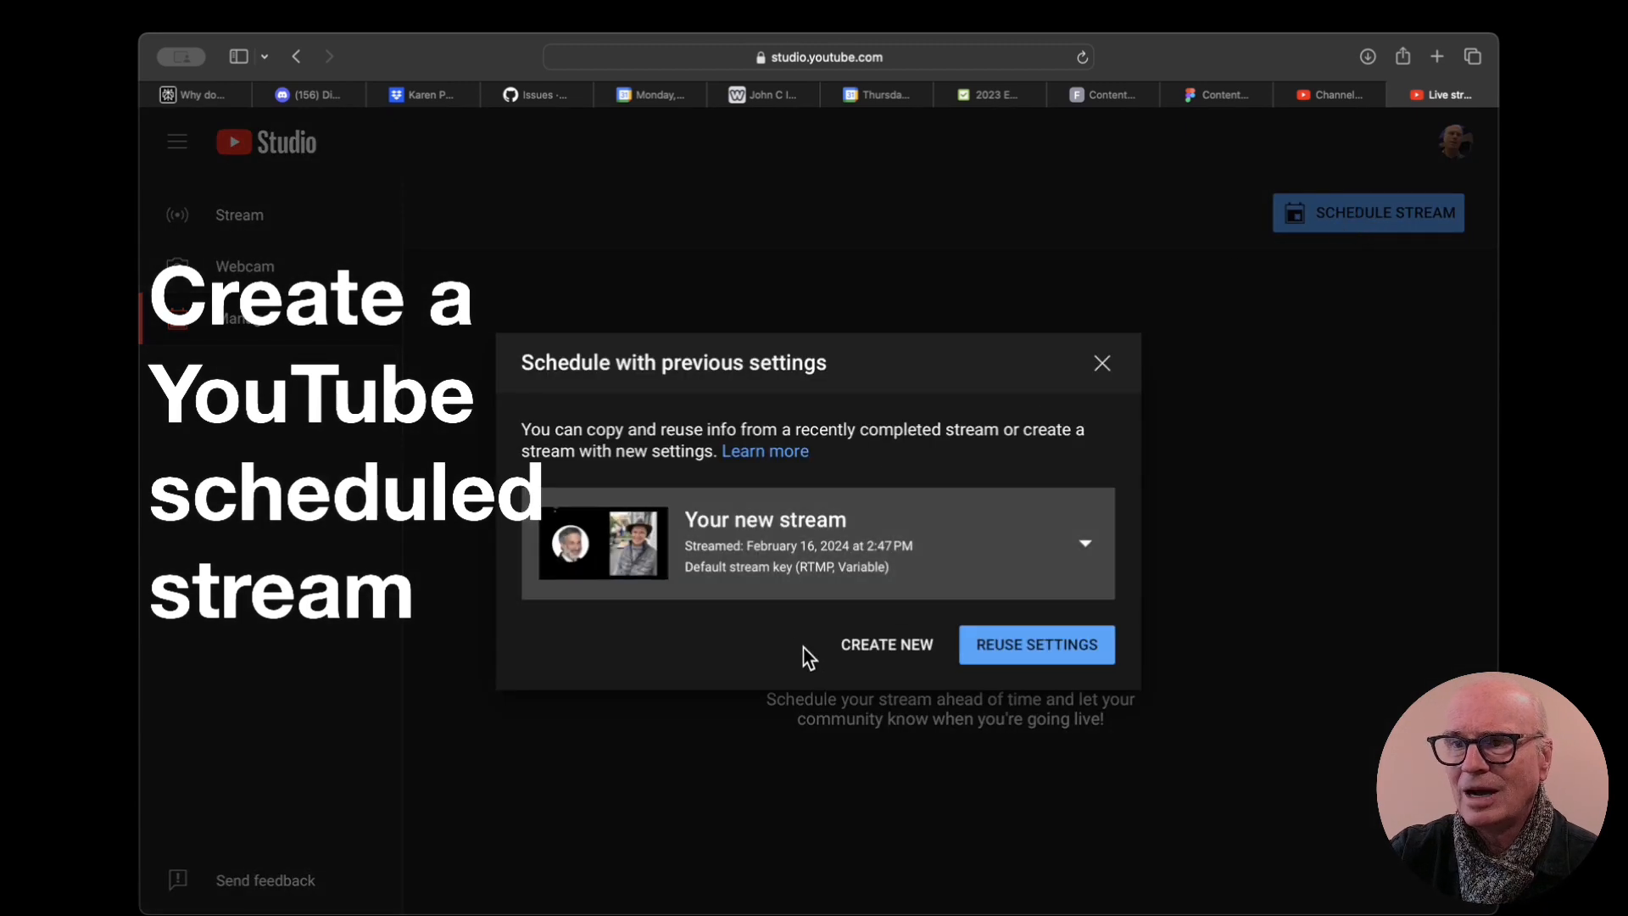
# Create a new scheduled stream without reusing previous settings and title it "Go Live from Zoom to YouTube"
pyautogui.click(1086, 551)
pyautogui.click(951, 409)
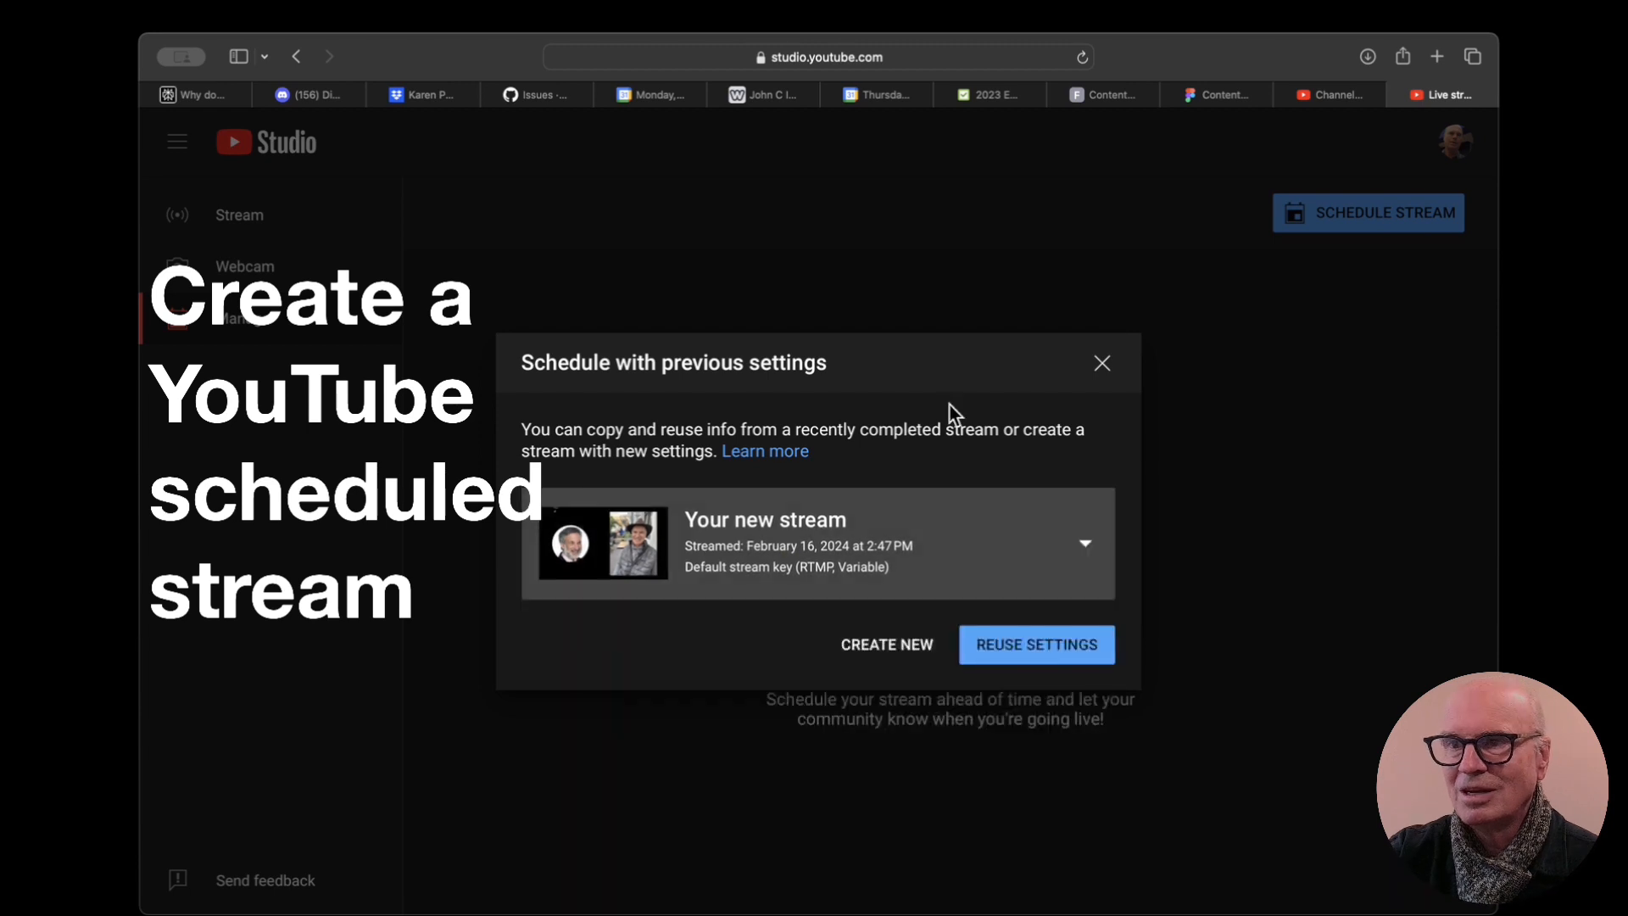
pyautogui.click(887, 644)
pyautogui.write('Go ')
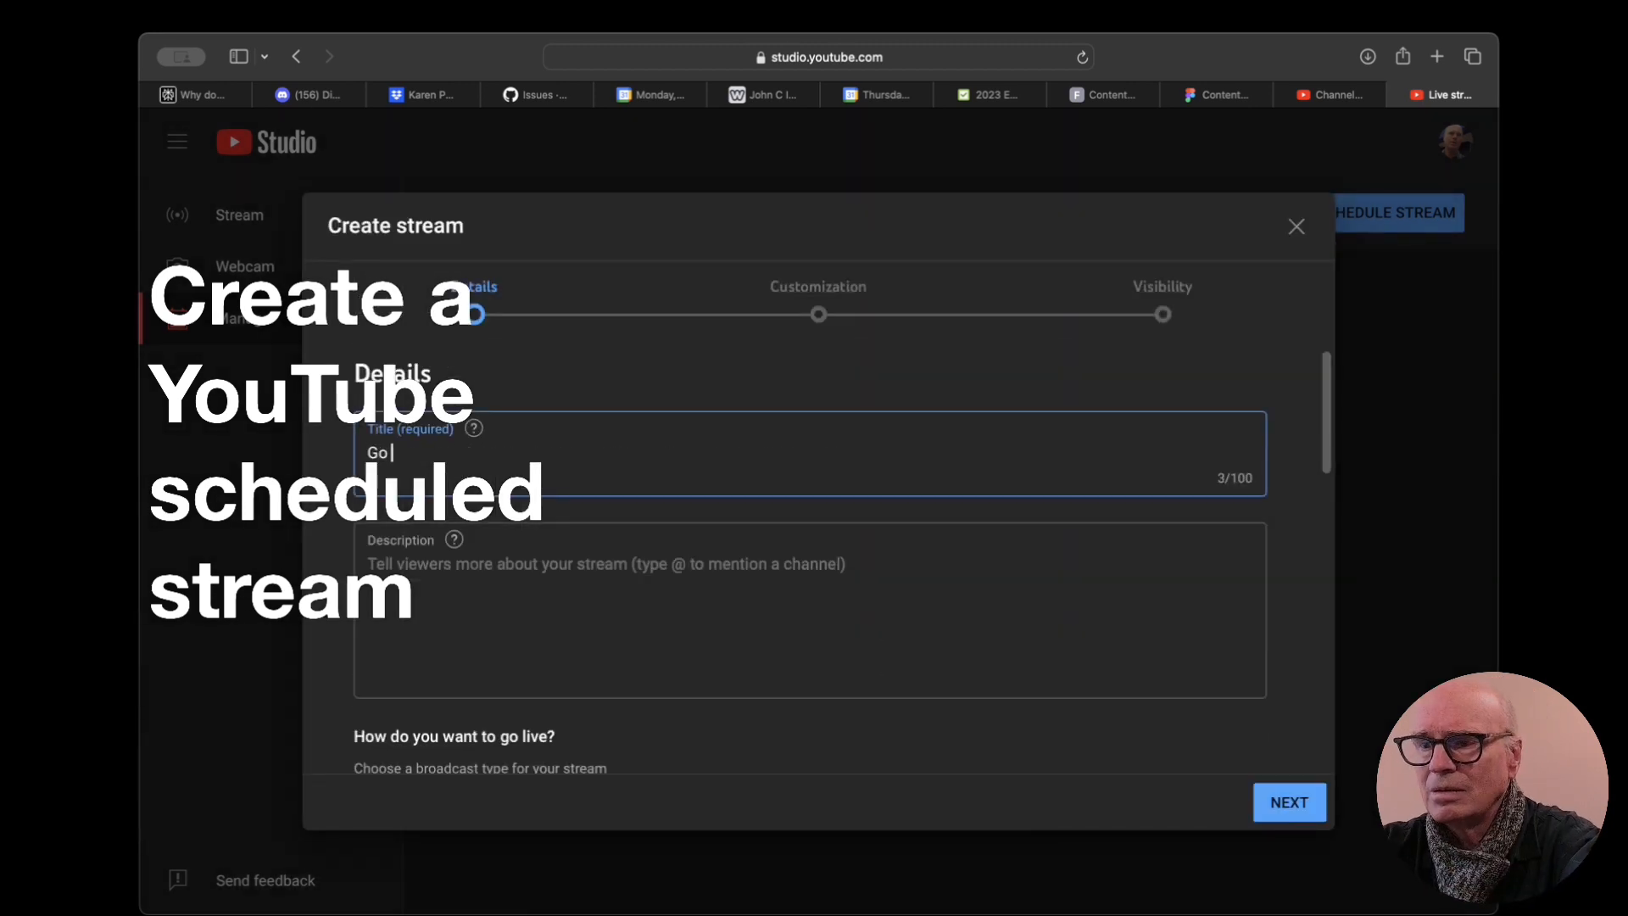
pyautogui.write('Live from Zoom to you')
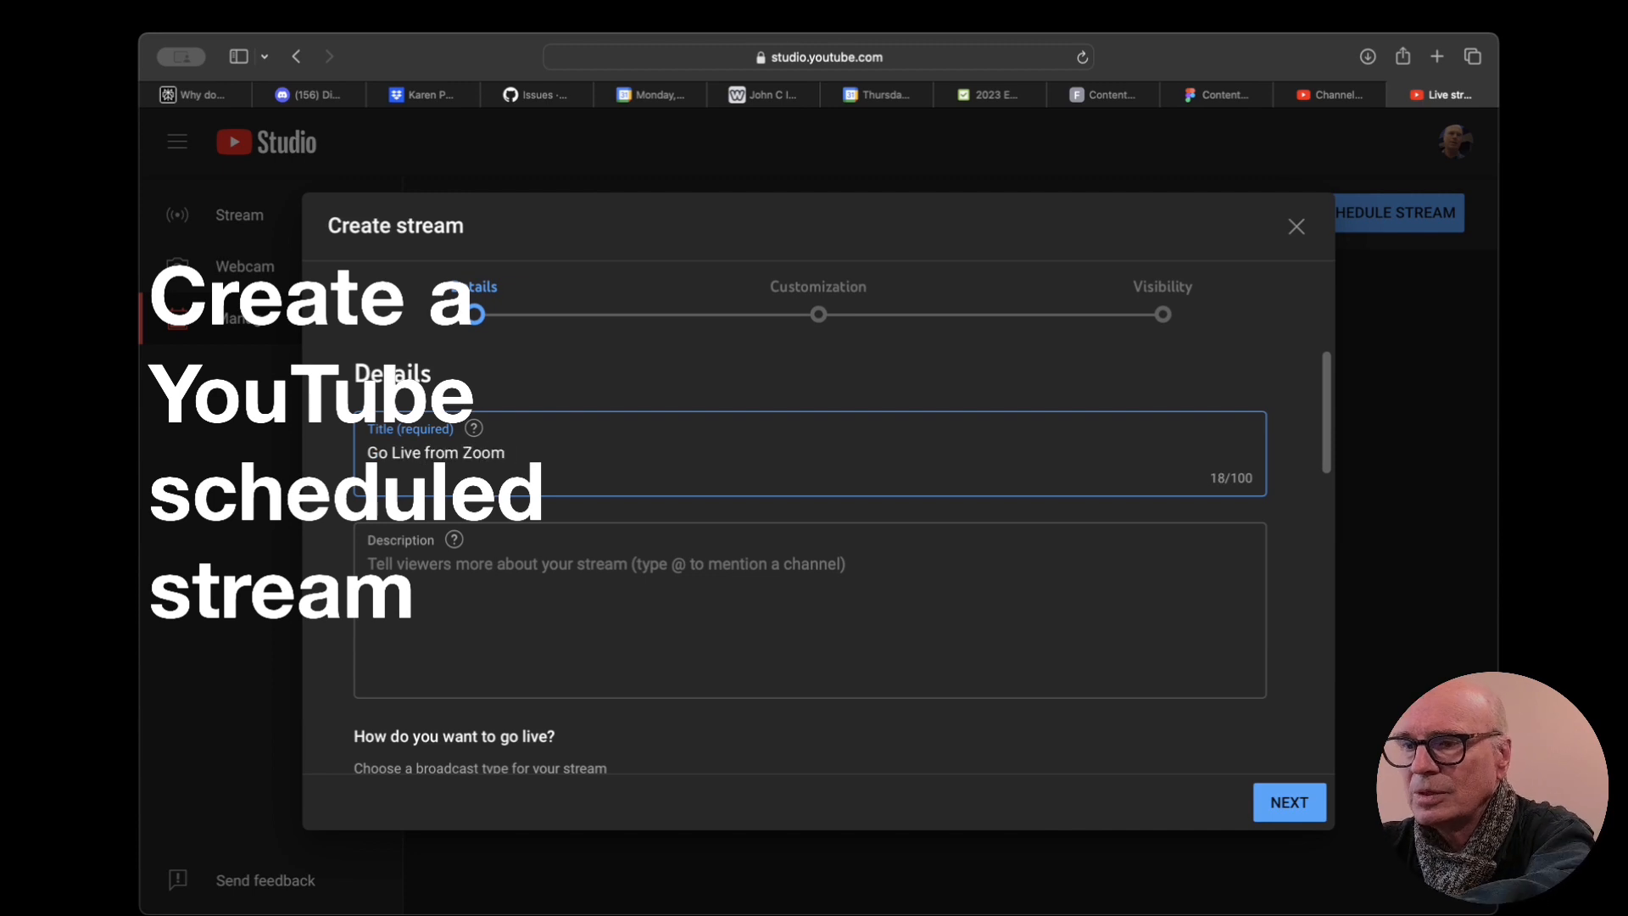
pyautogui.press('BackSpace')
pyautogui.press('BackSpace')
pyautogui.press('BackSpace')
pyautogui.write('YouTube')
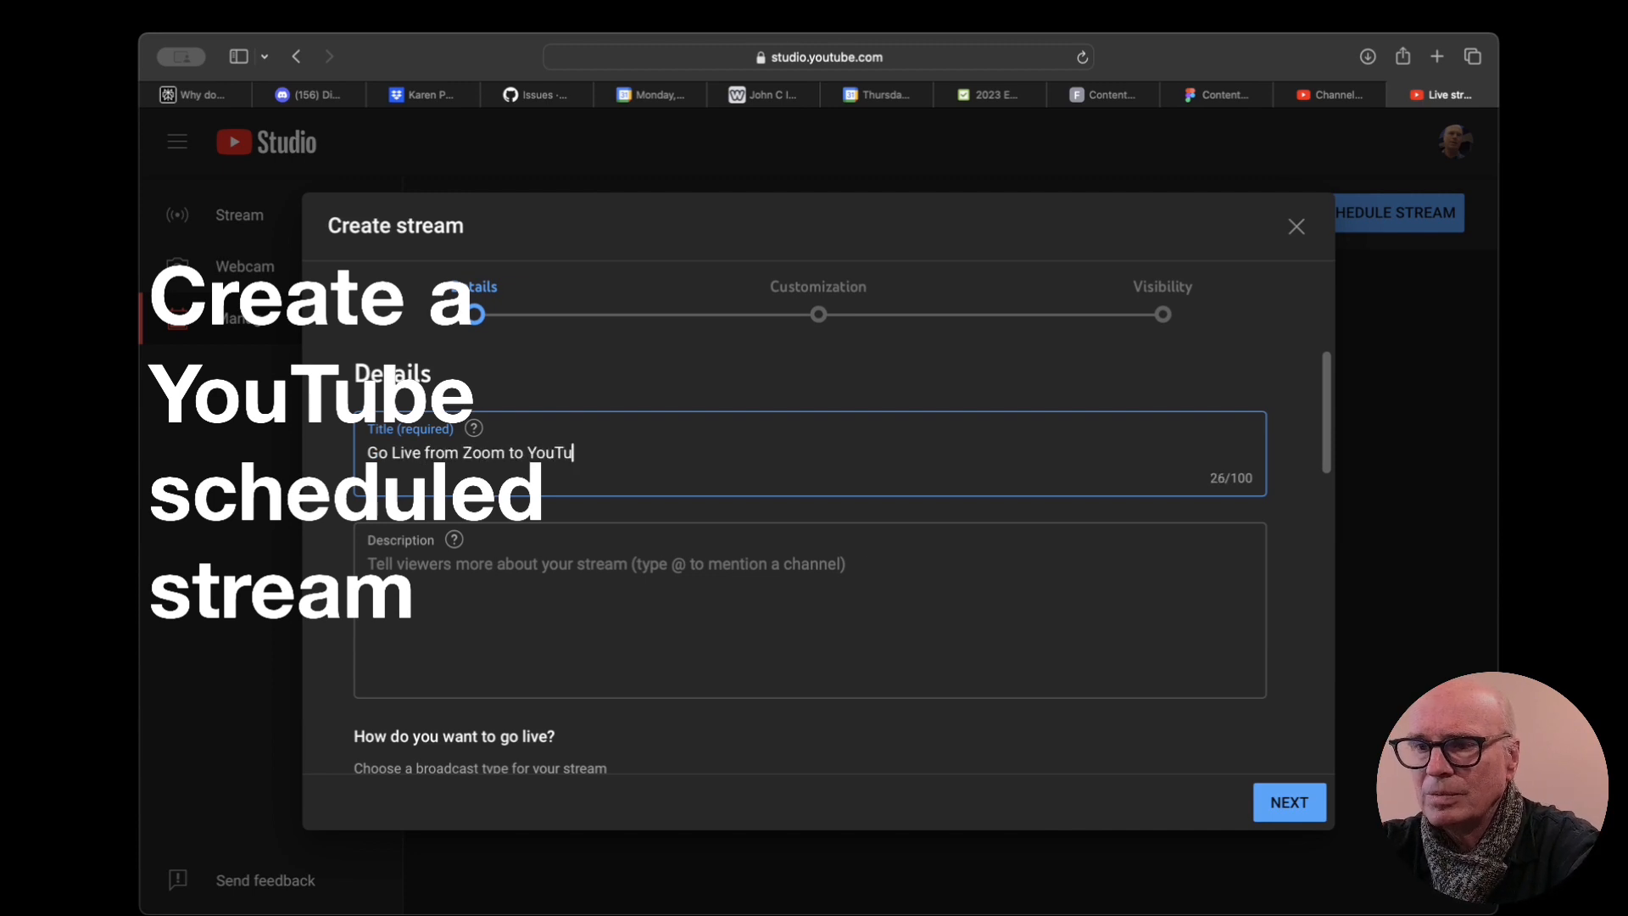
# Upload the "Screenshot 2024-0...AM.png" image from the Downloads folder as the stream's thumbnail
pyautogui.scroll(-3, 782, 573)
pyautogui.scroll(-3, 782, 573)
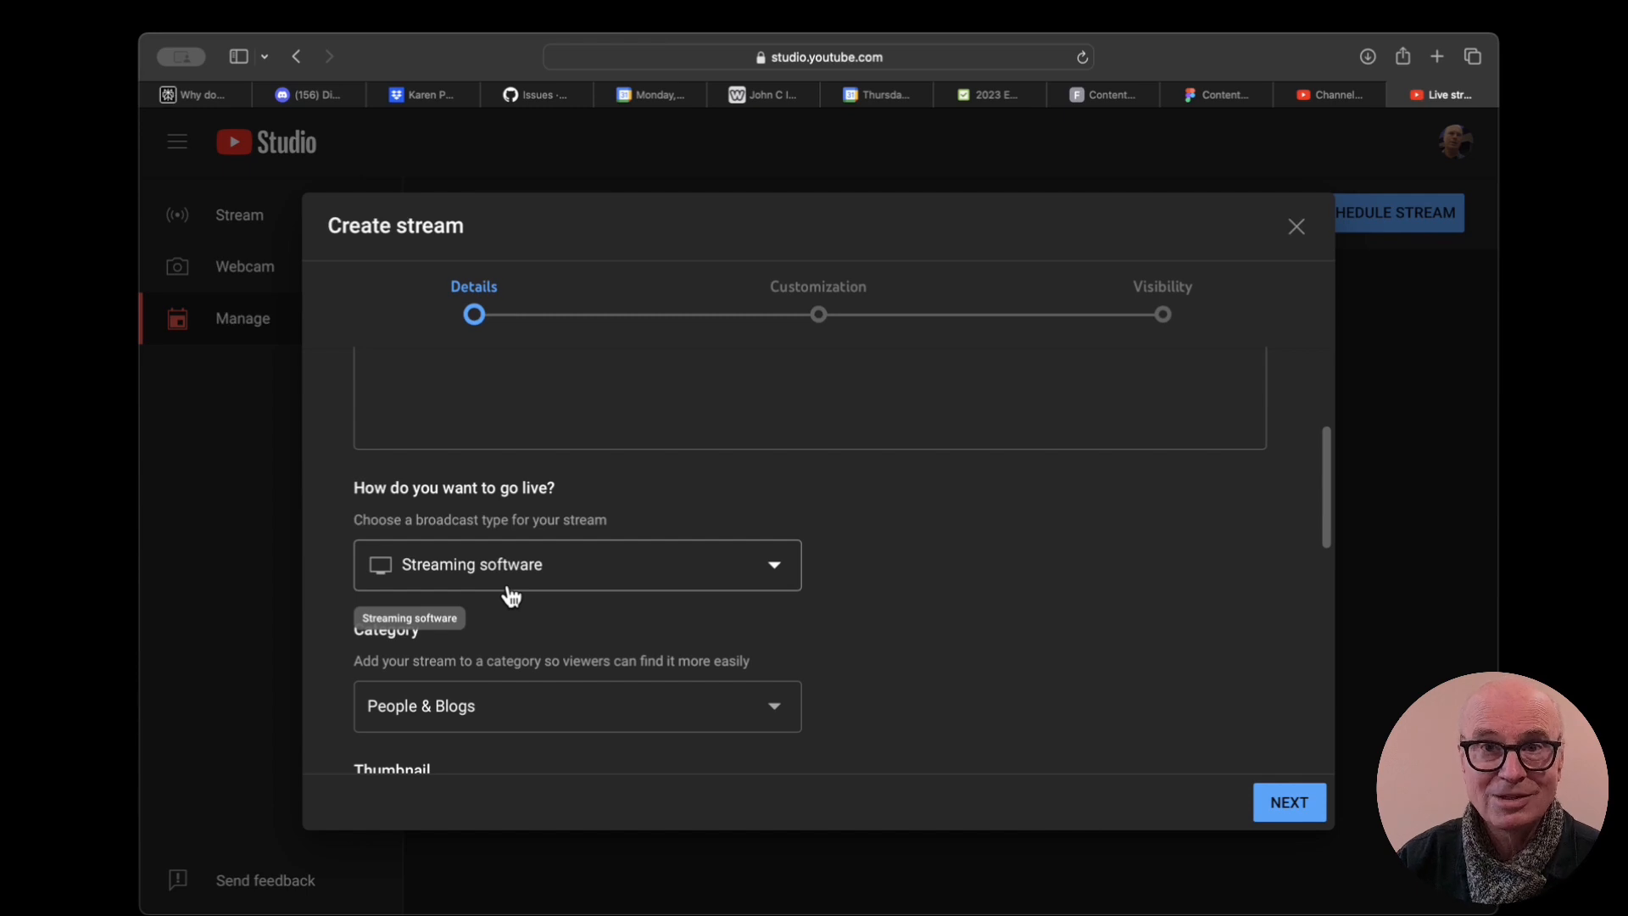
pyautogui.scroll(-5, 997, 651)
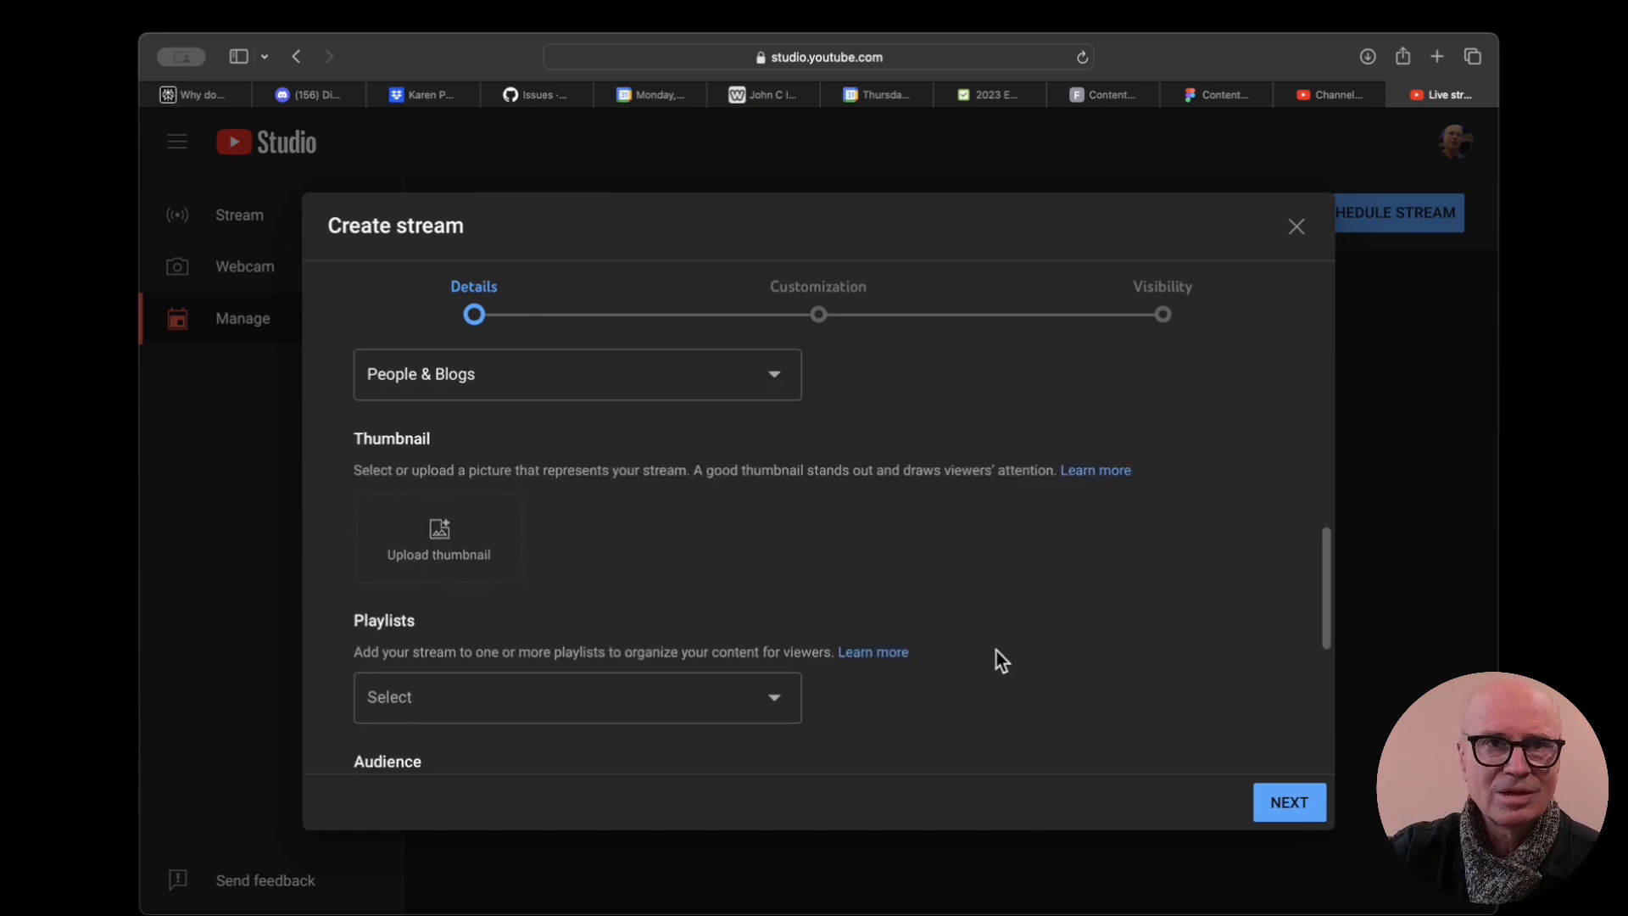
pyautogui.click(440, 537)
pyautogui.scroll(-5, 440, 534)
pyautogui.click(470, 604)
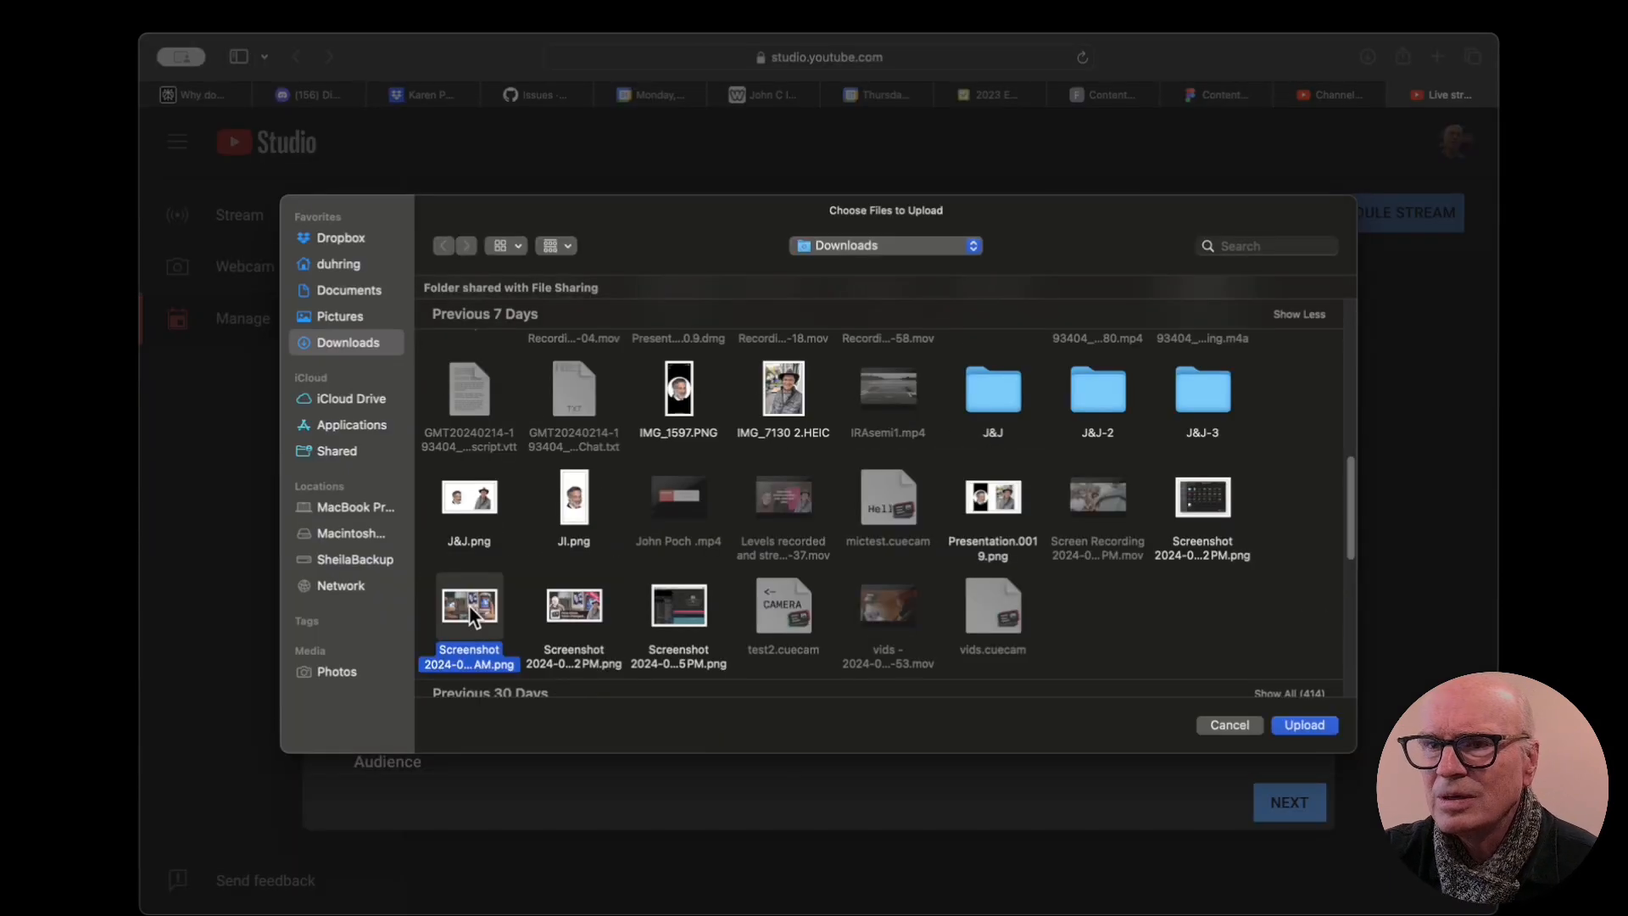
pyautogui.click(1314, 729)
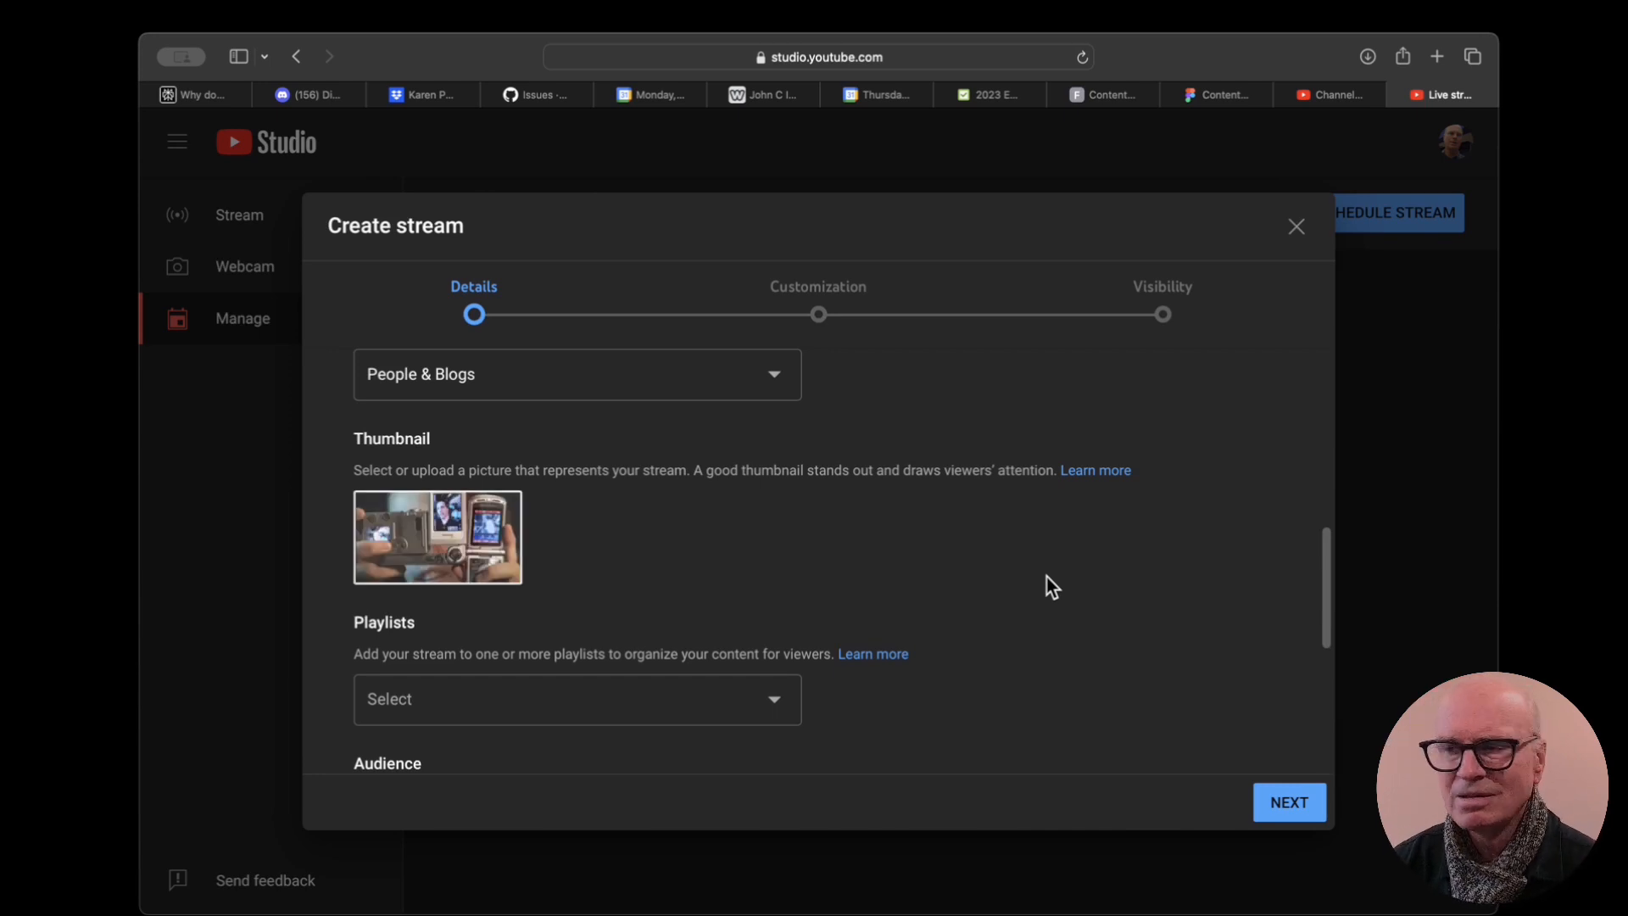
# Accept the remaining details and customization defaults, set the stream's visibility to Unlisted, and finish scheduling it
pyautogui.scroll(-5, 991, 645)
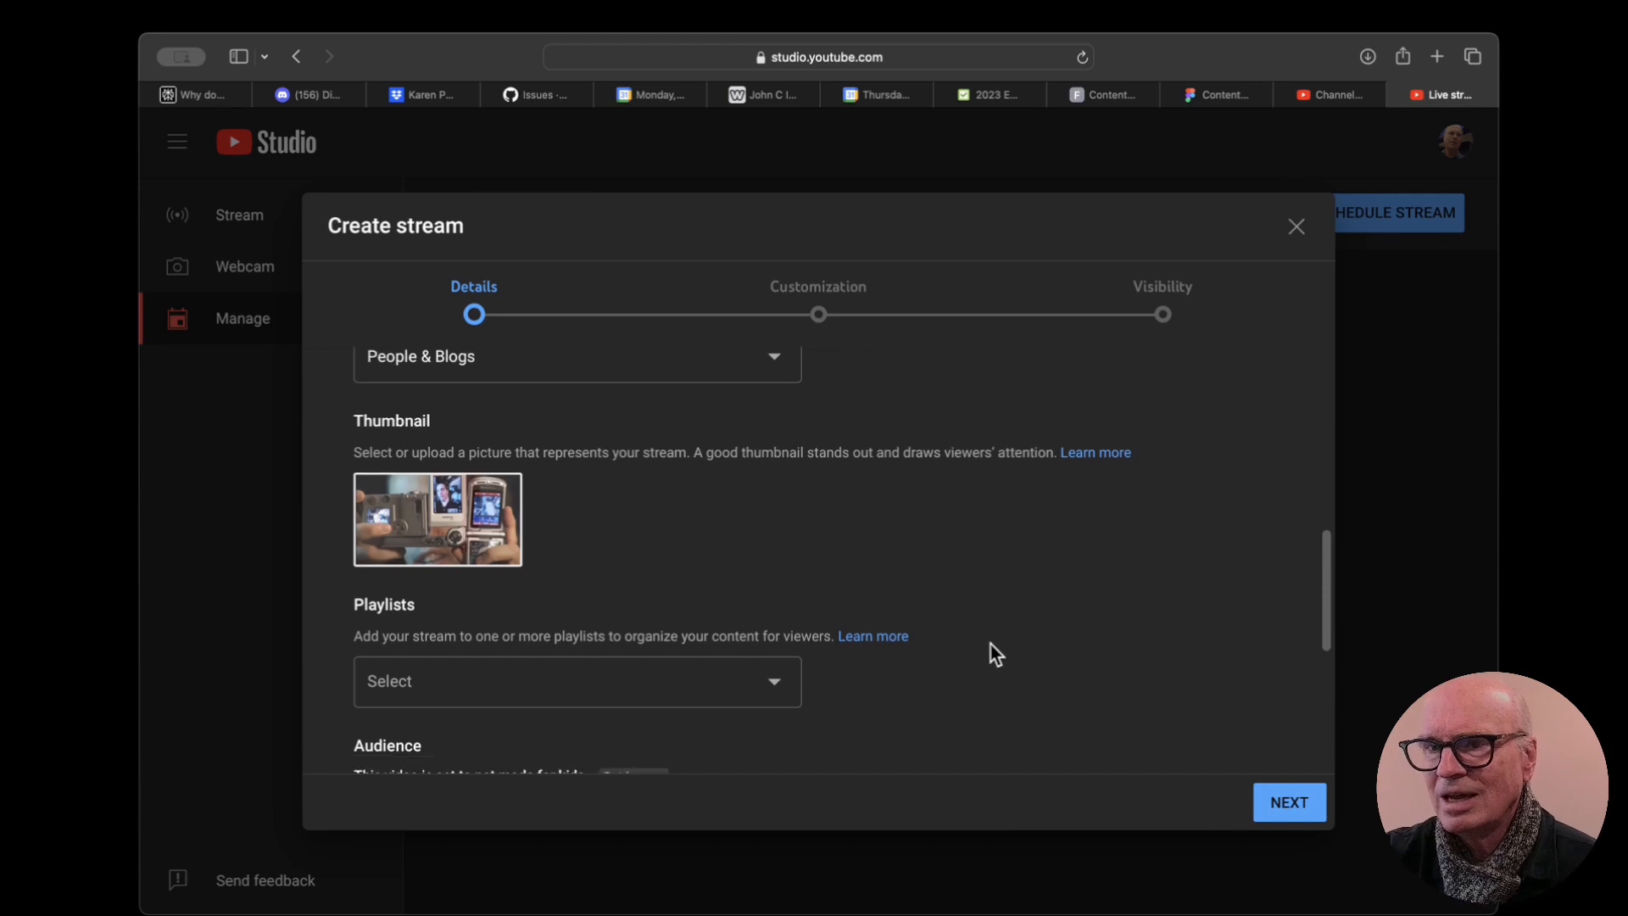
pyautogui.scroll(4, 991, 644)
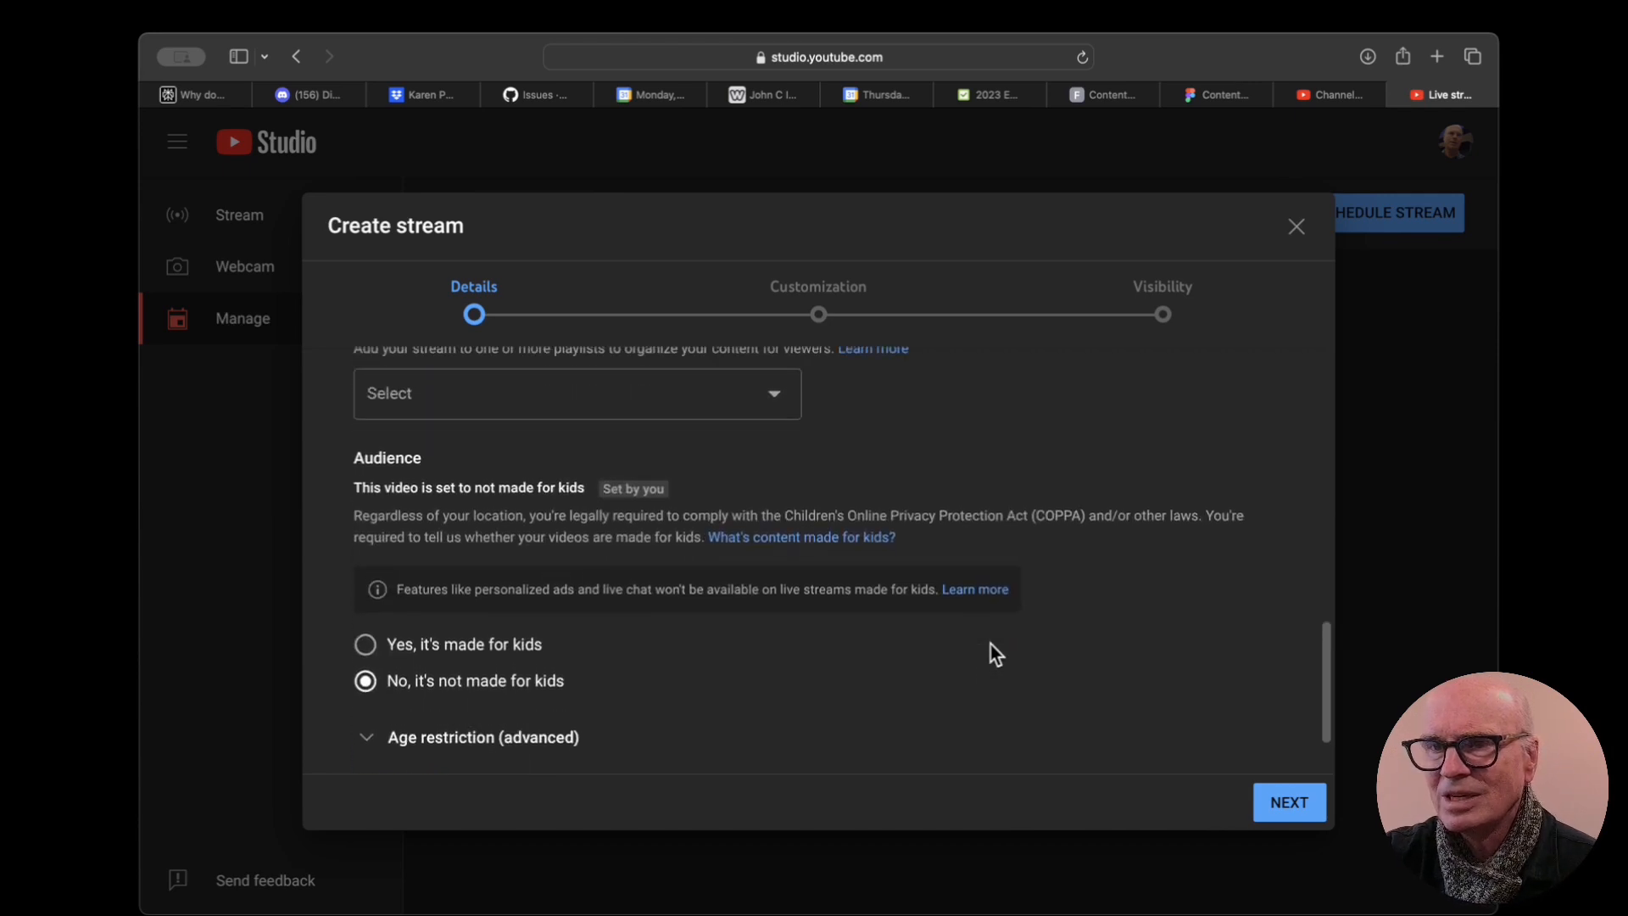
pyautogui.click(1289, 806)
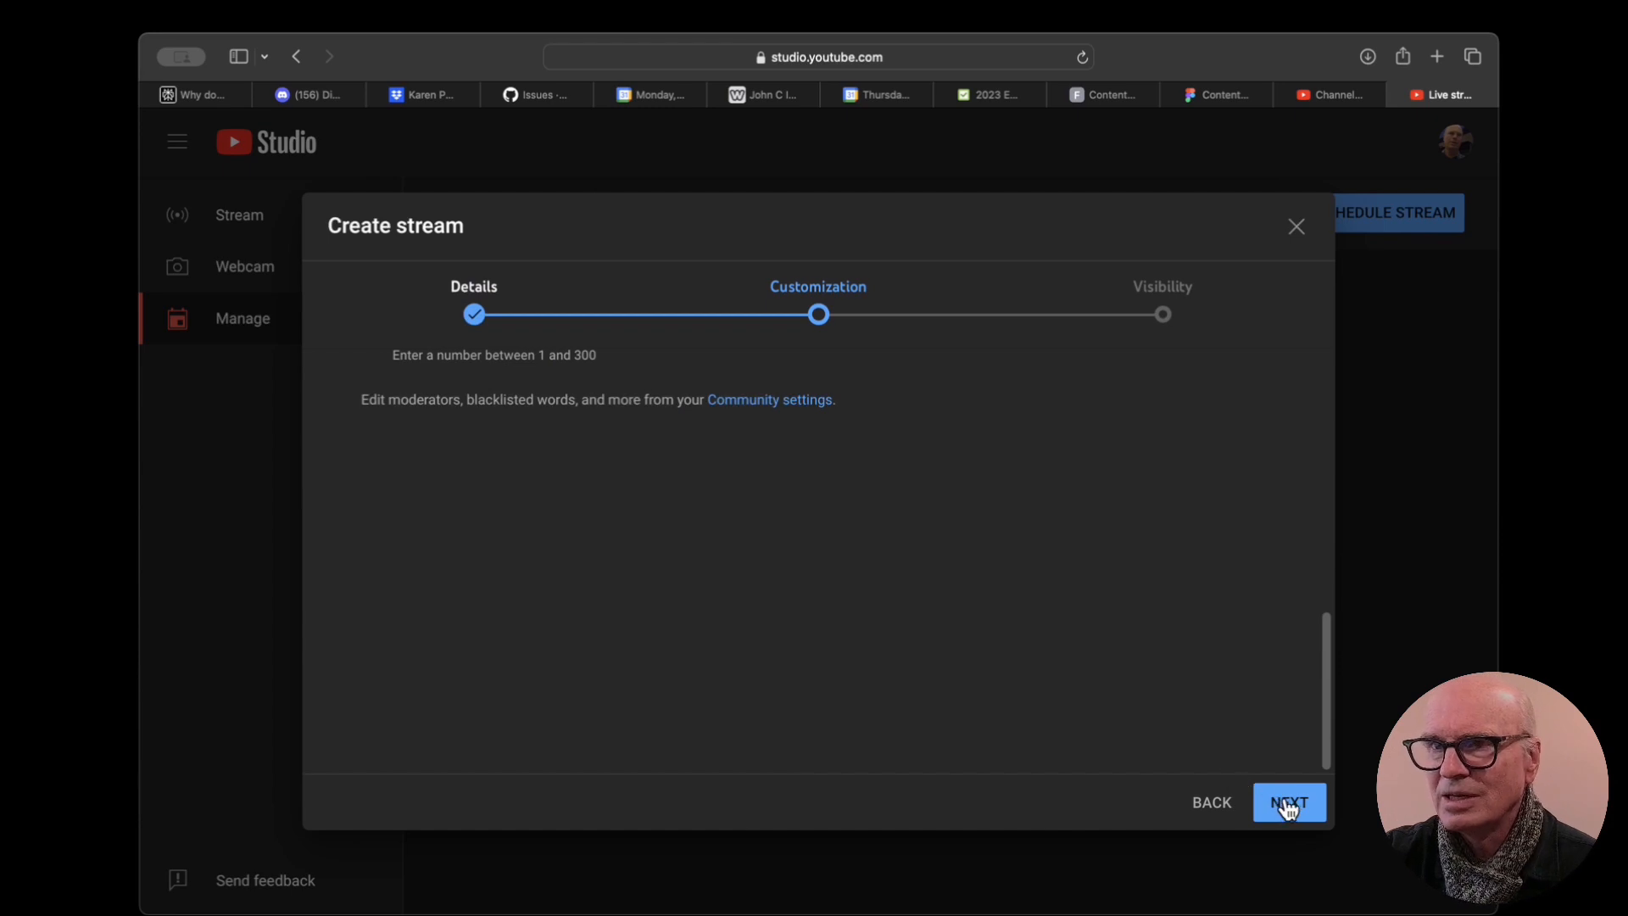
pyautogui.click(1289, 806)
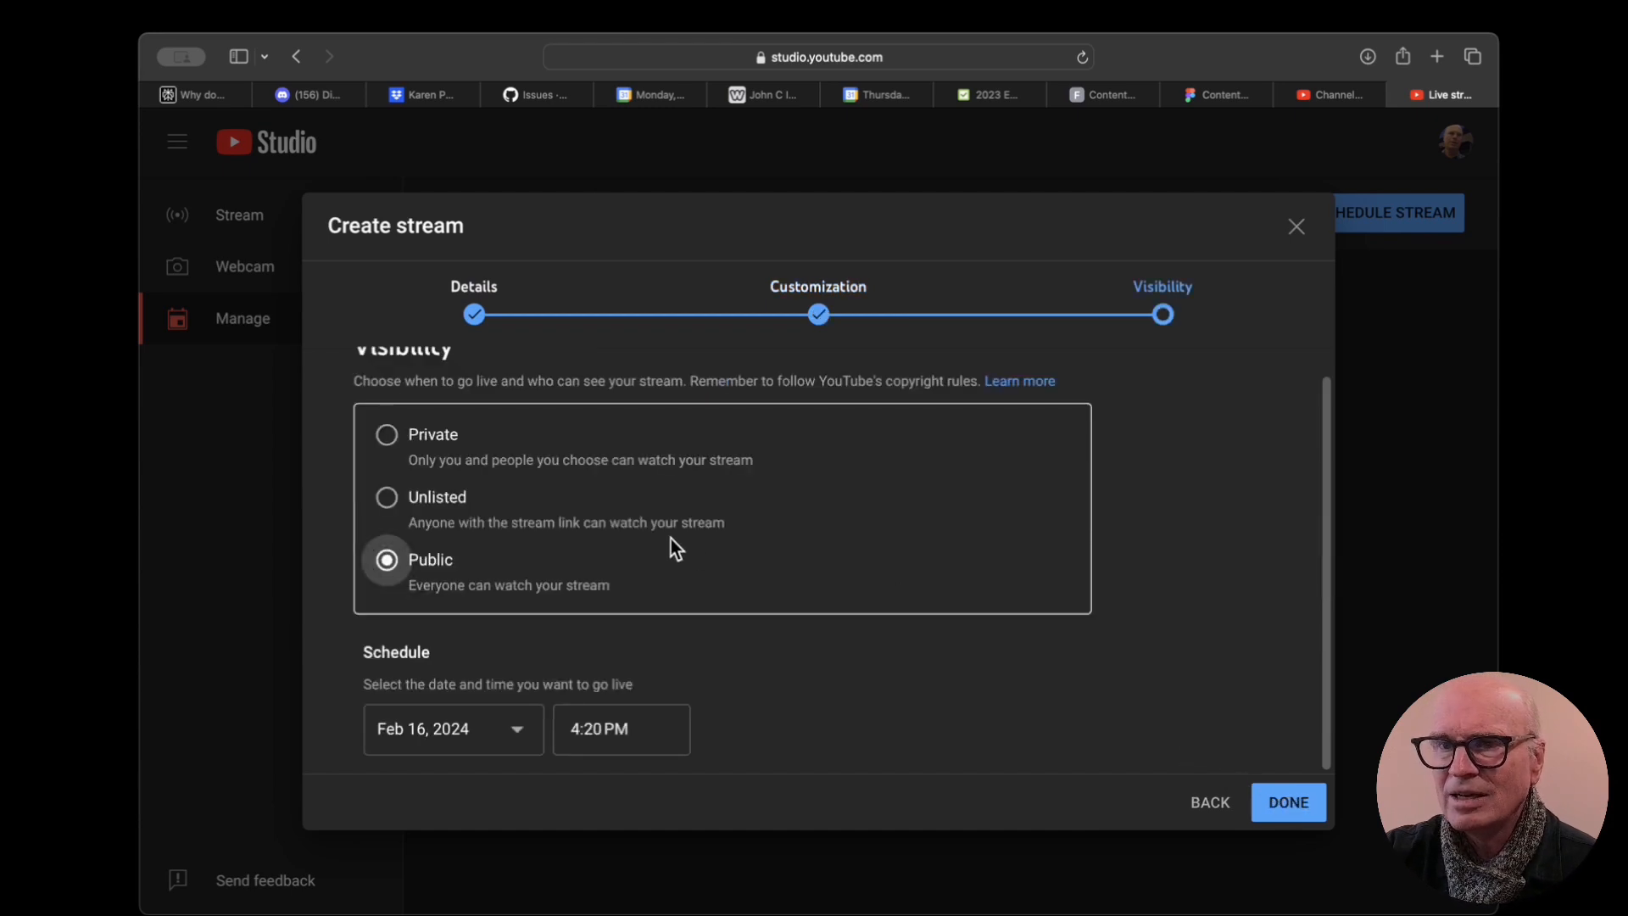
pyautogui.click(388, 498)
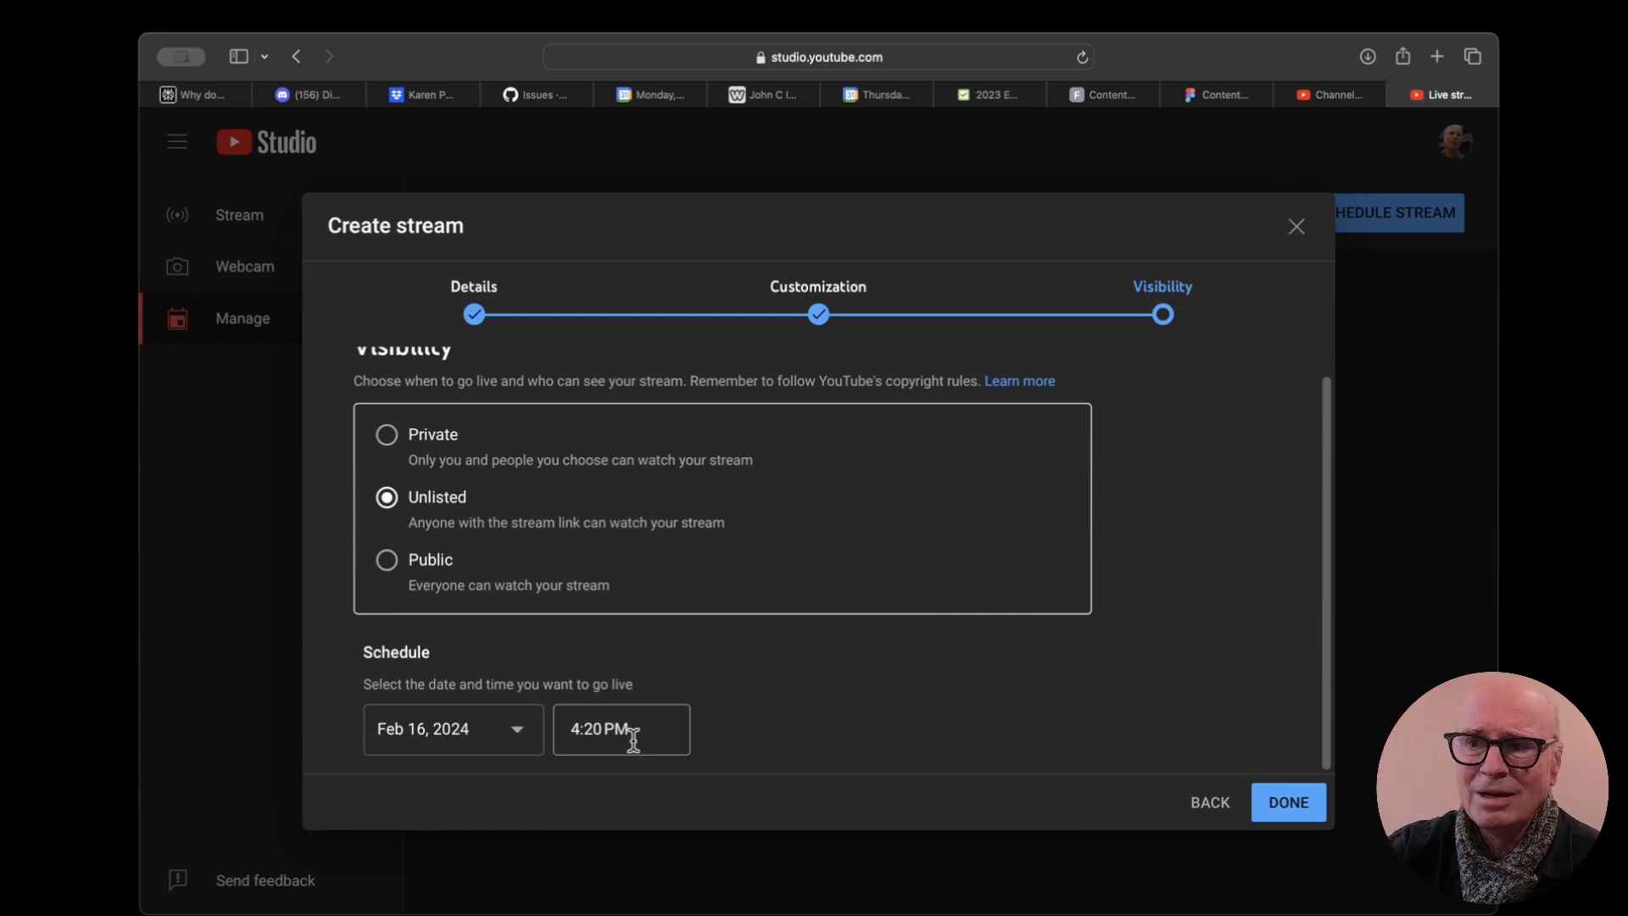
pyautogui.click(1287, 798)
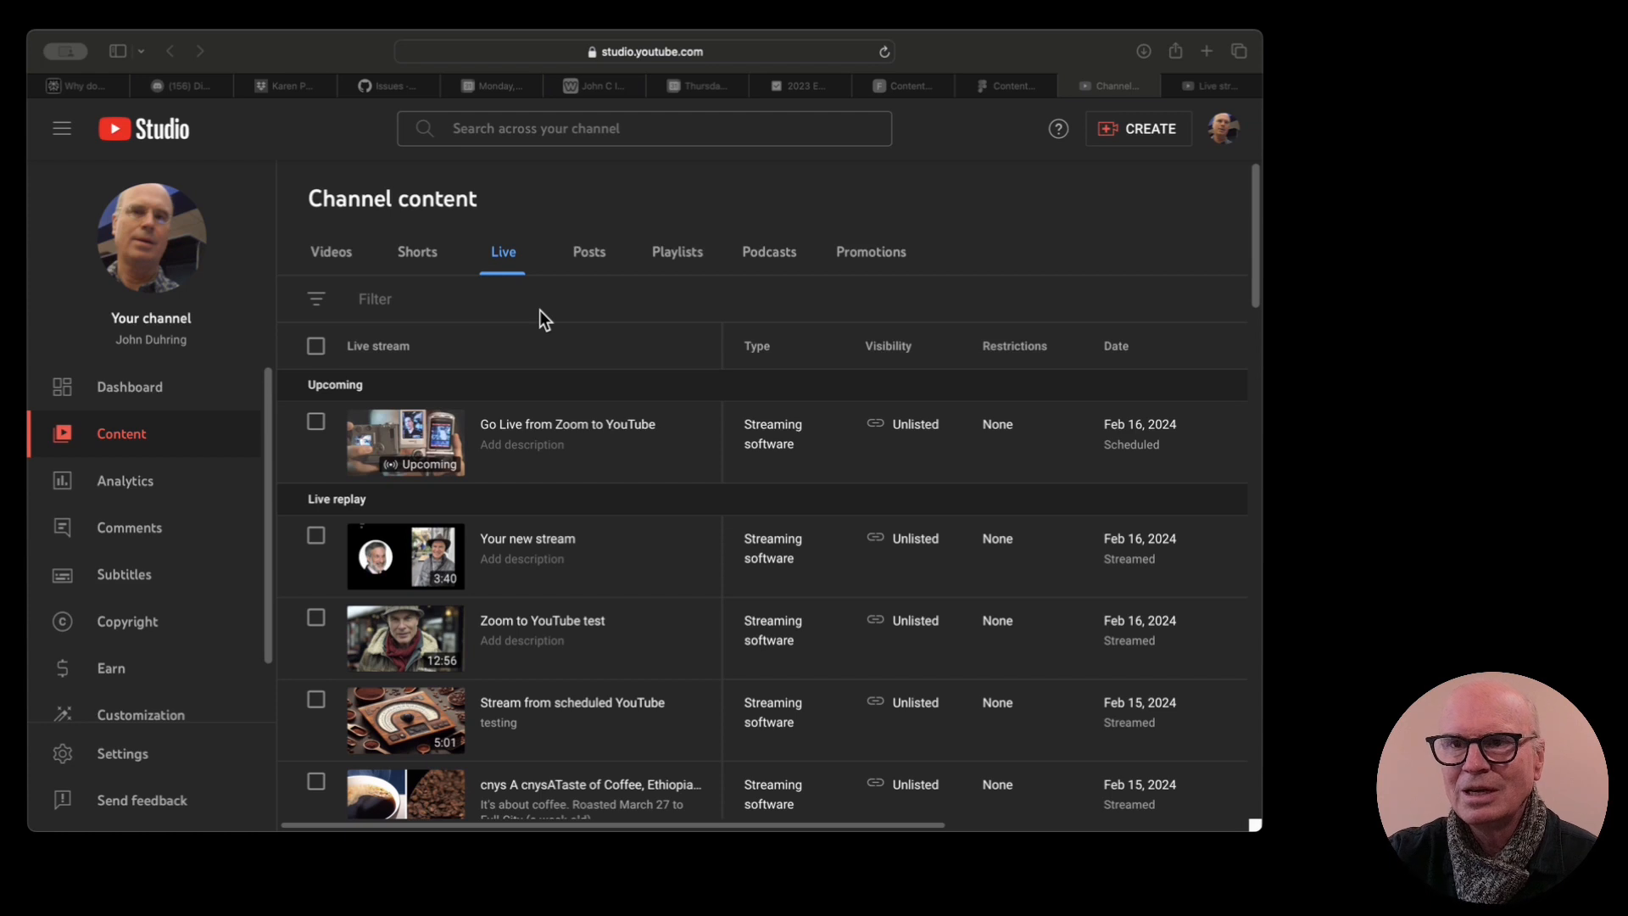
# View the upcoming "Go Live from Zoom to YouTube" stream in the Live Control Room, and open its video details from the channel content
pyautogui.click(233, 349)
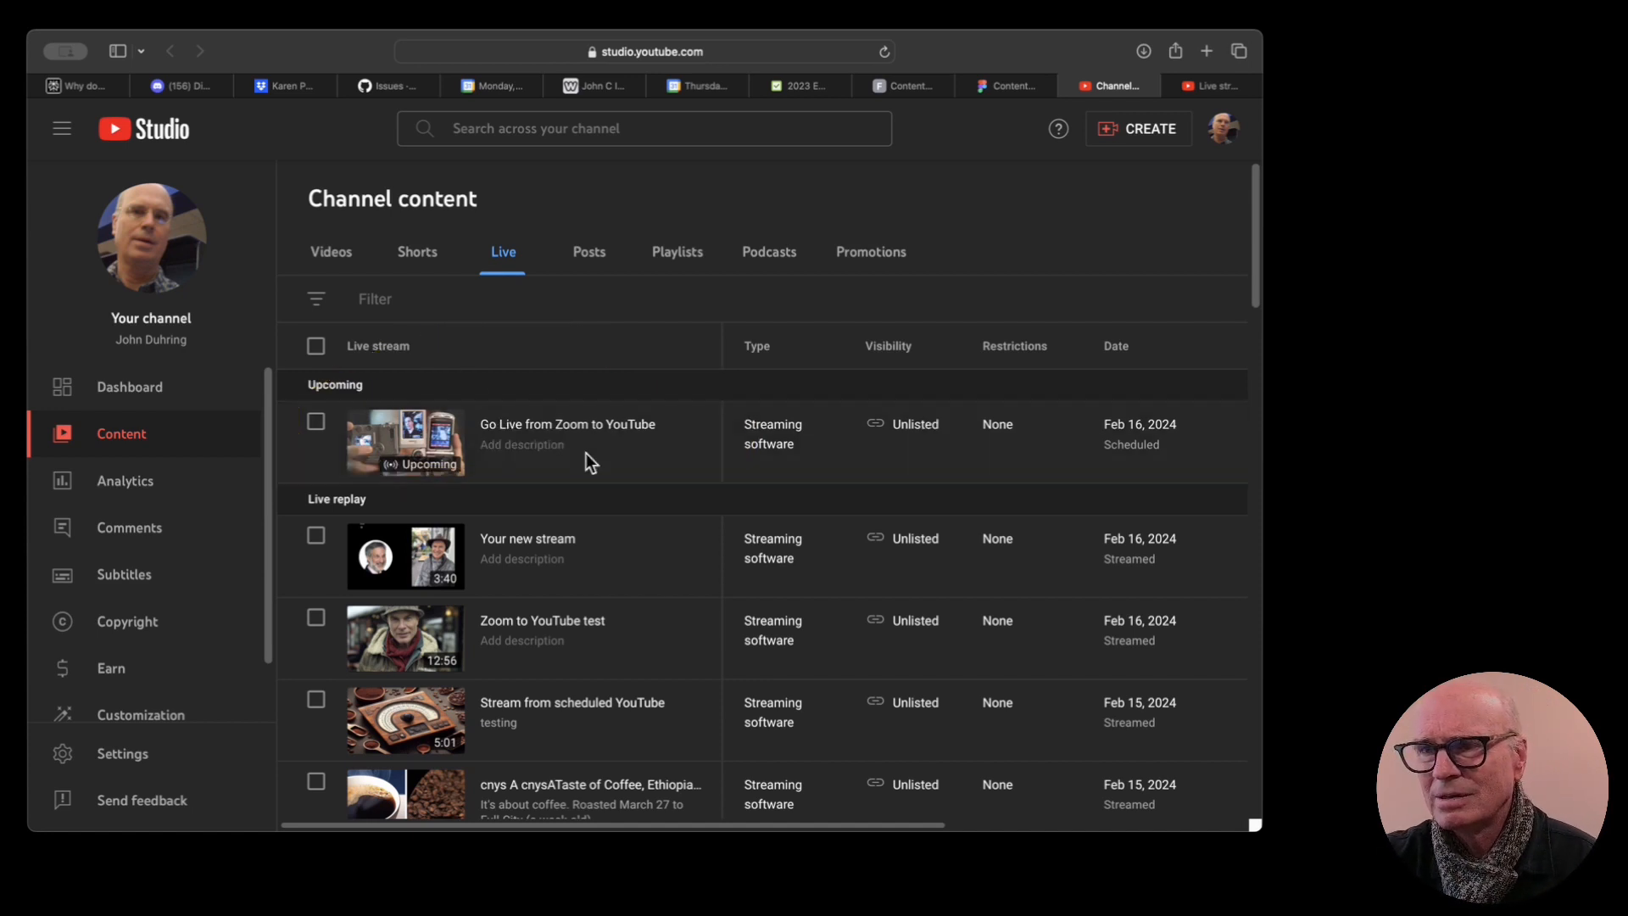
pyautogui.moveTo(590, 466)
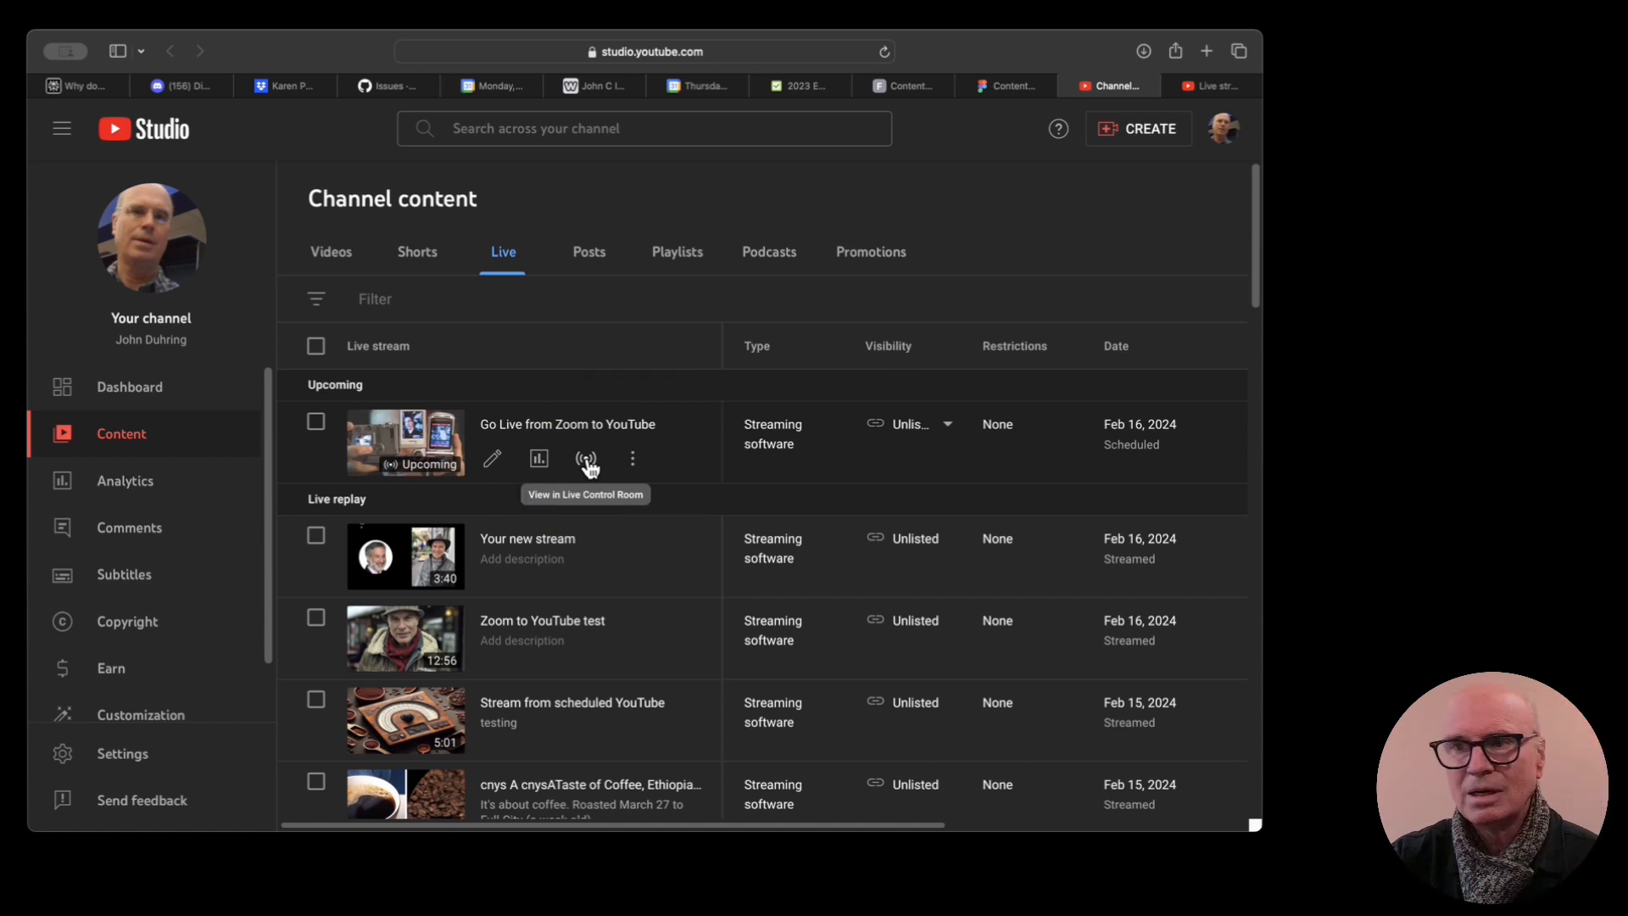
pyautogui.click(587, 462)
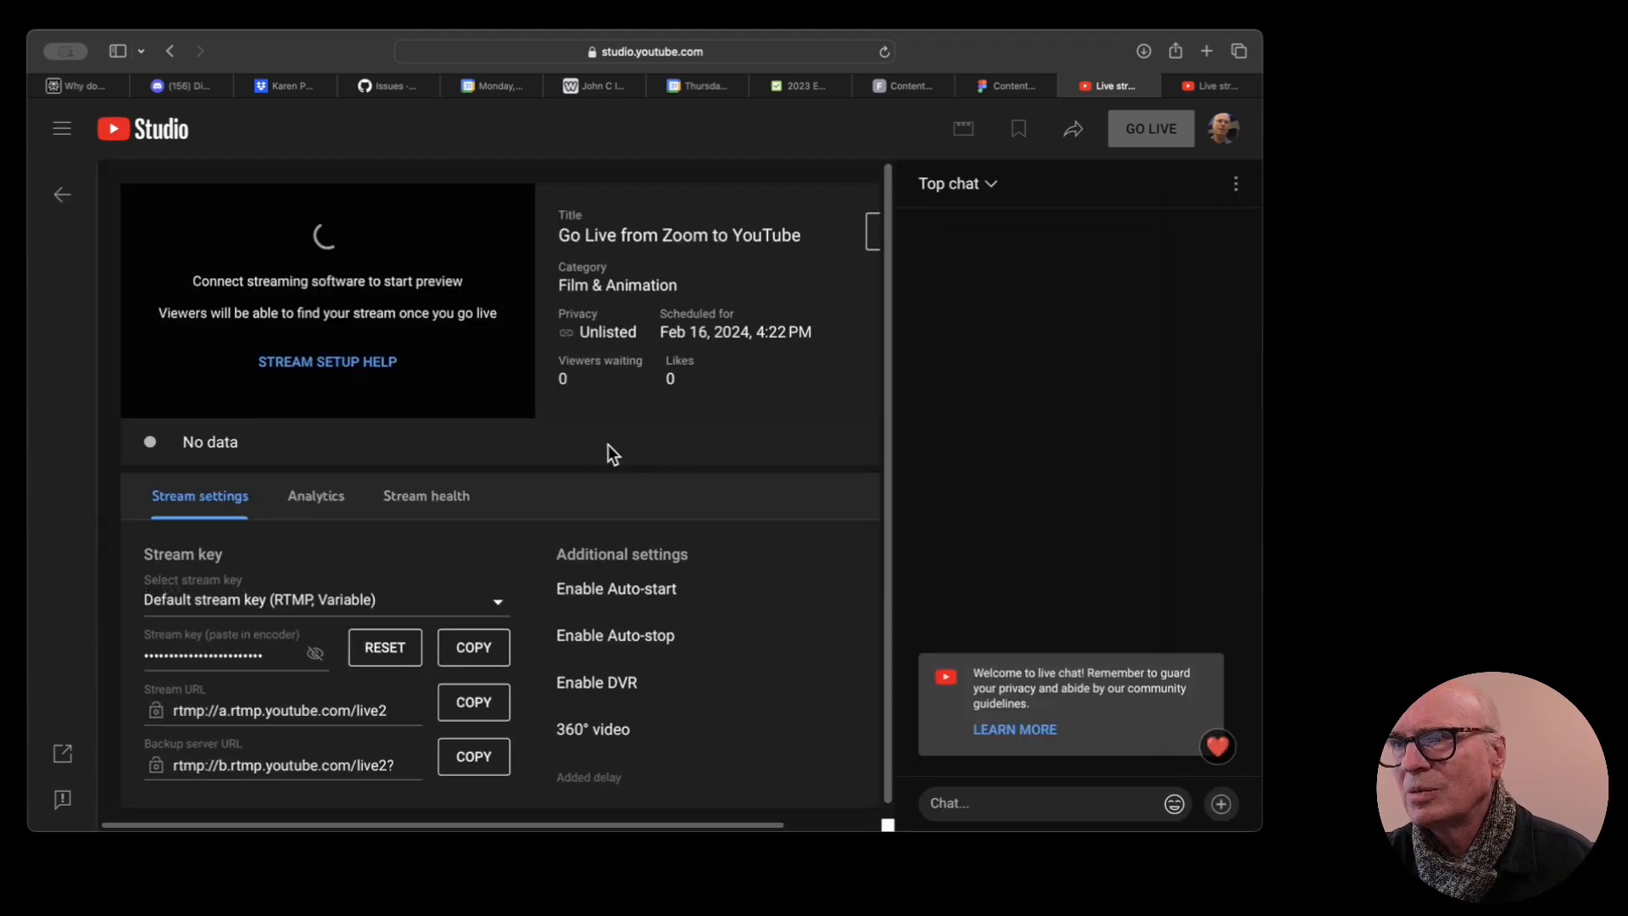
pyautogui.click(171, 53)
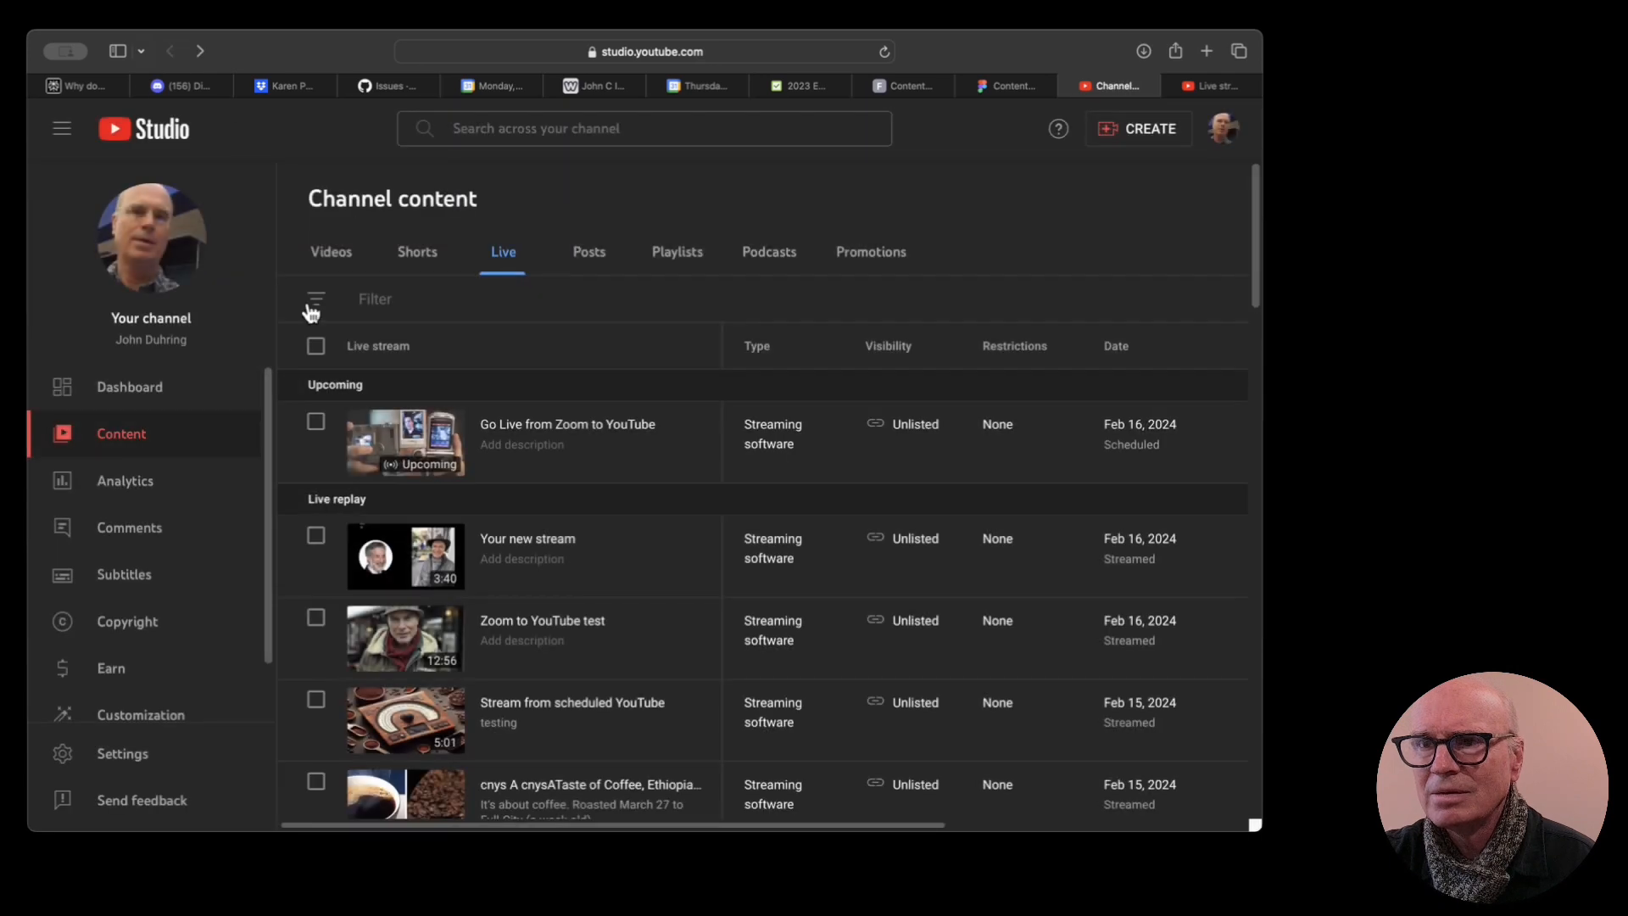
pyautogui.click(594, 427)
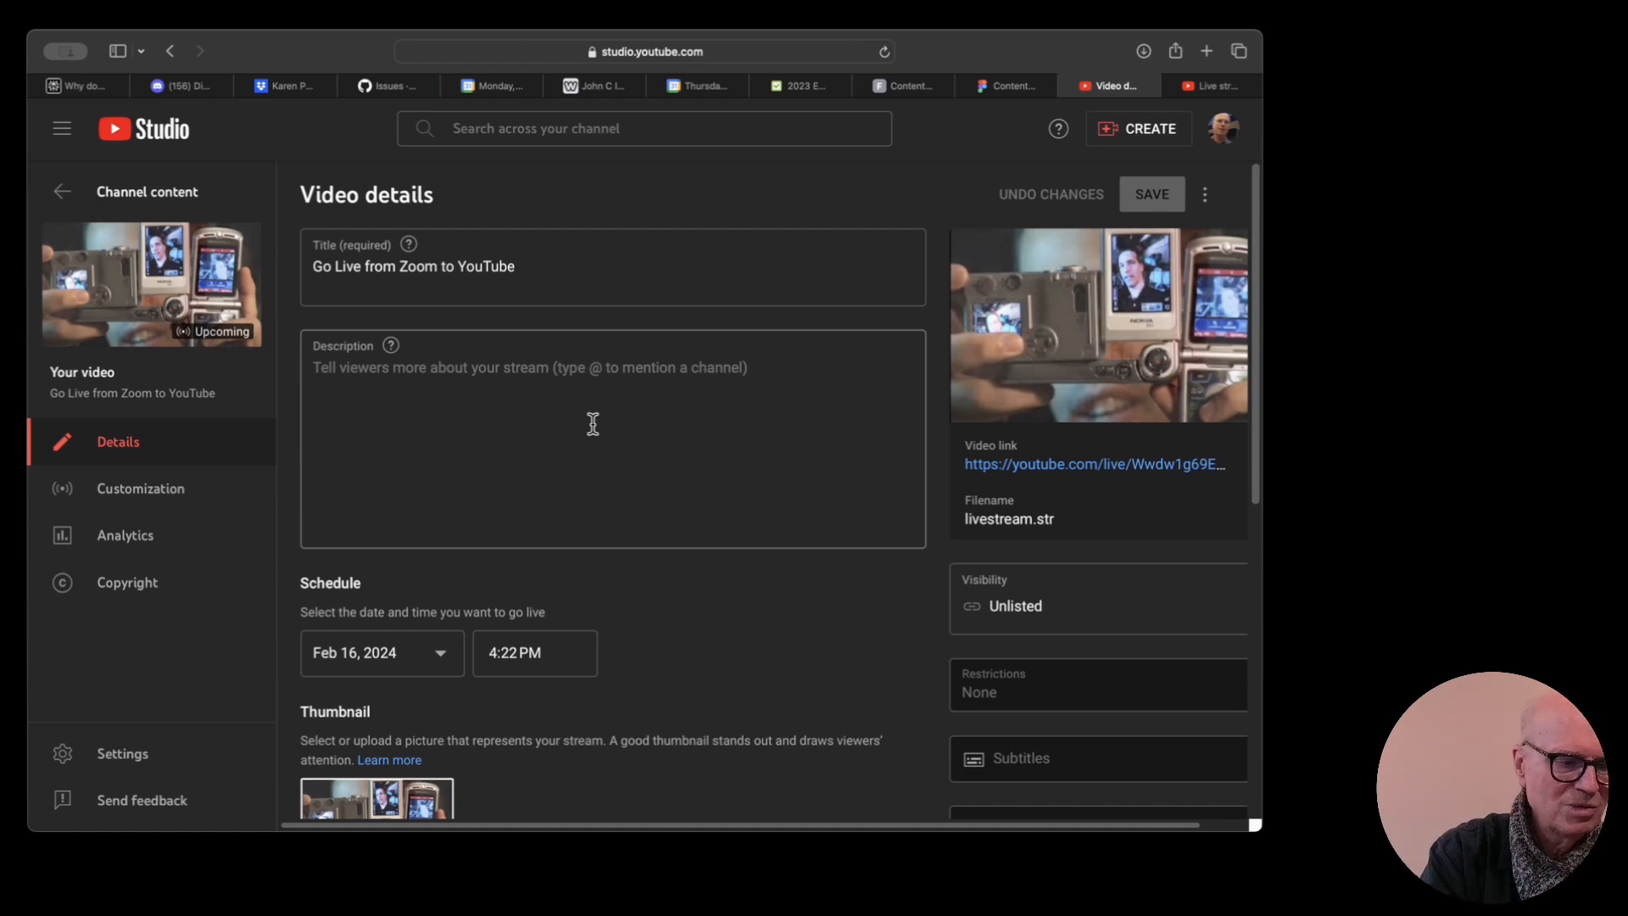
pyautogui.moveTo(1290, 396)
pyautogui.mouseDown()
pyautogui.moveTo(958, 394)
pyautogui.moveTo(1285, 504)
pyautogui.moveTo(1051, 369)
pyautogui.mouseUp()
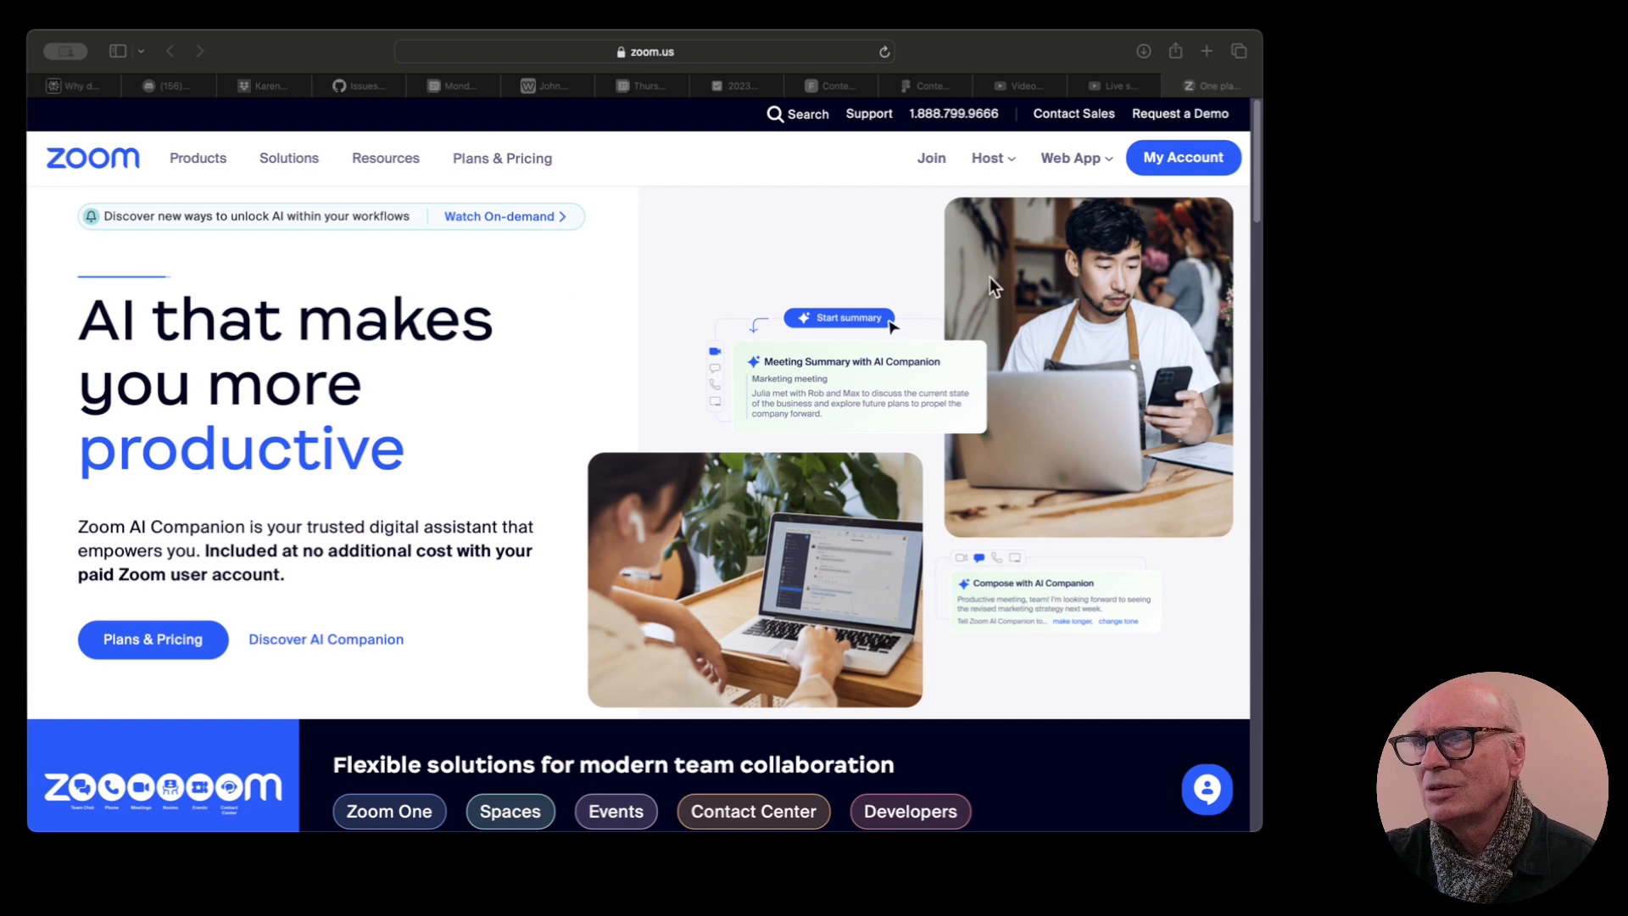
# From the Zoom website account's meetings page, schedule and save a meeting with the topic "From Zoom to YouTube"
pyautogui.click(1198, 168)
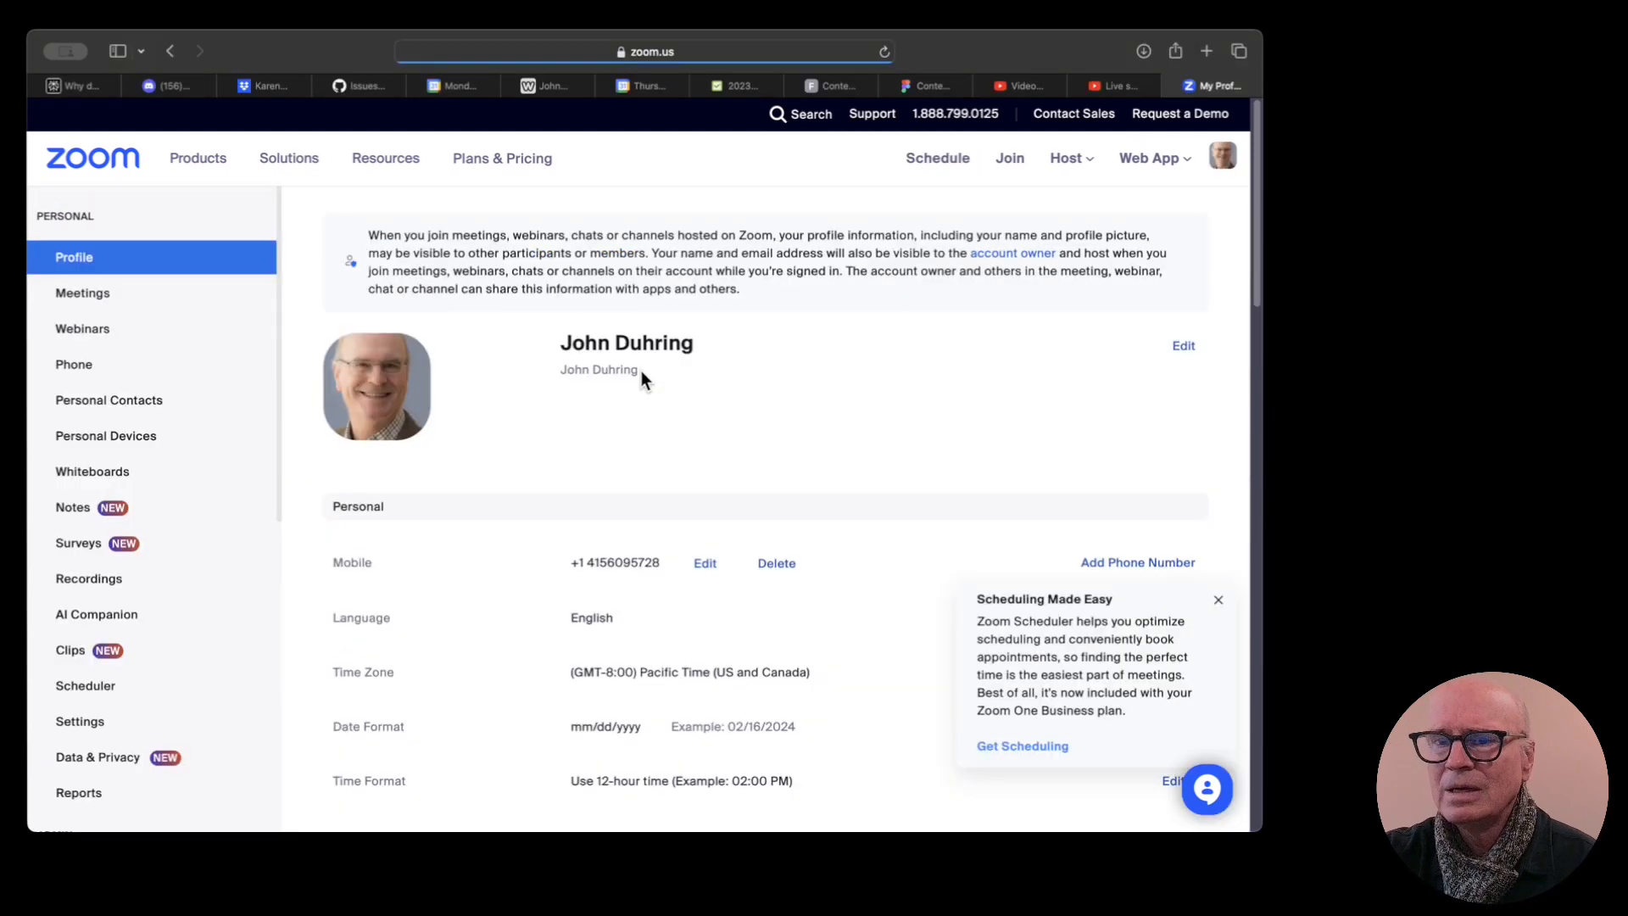
pyautogui.click(88, 295)
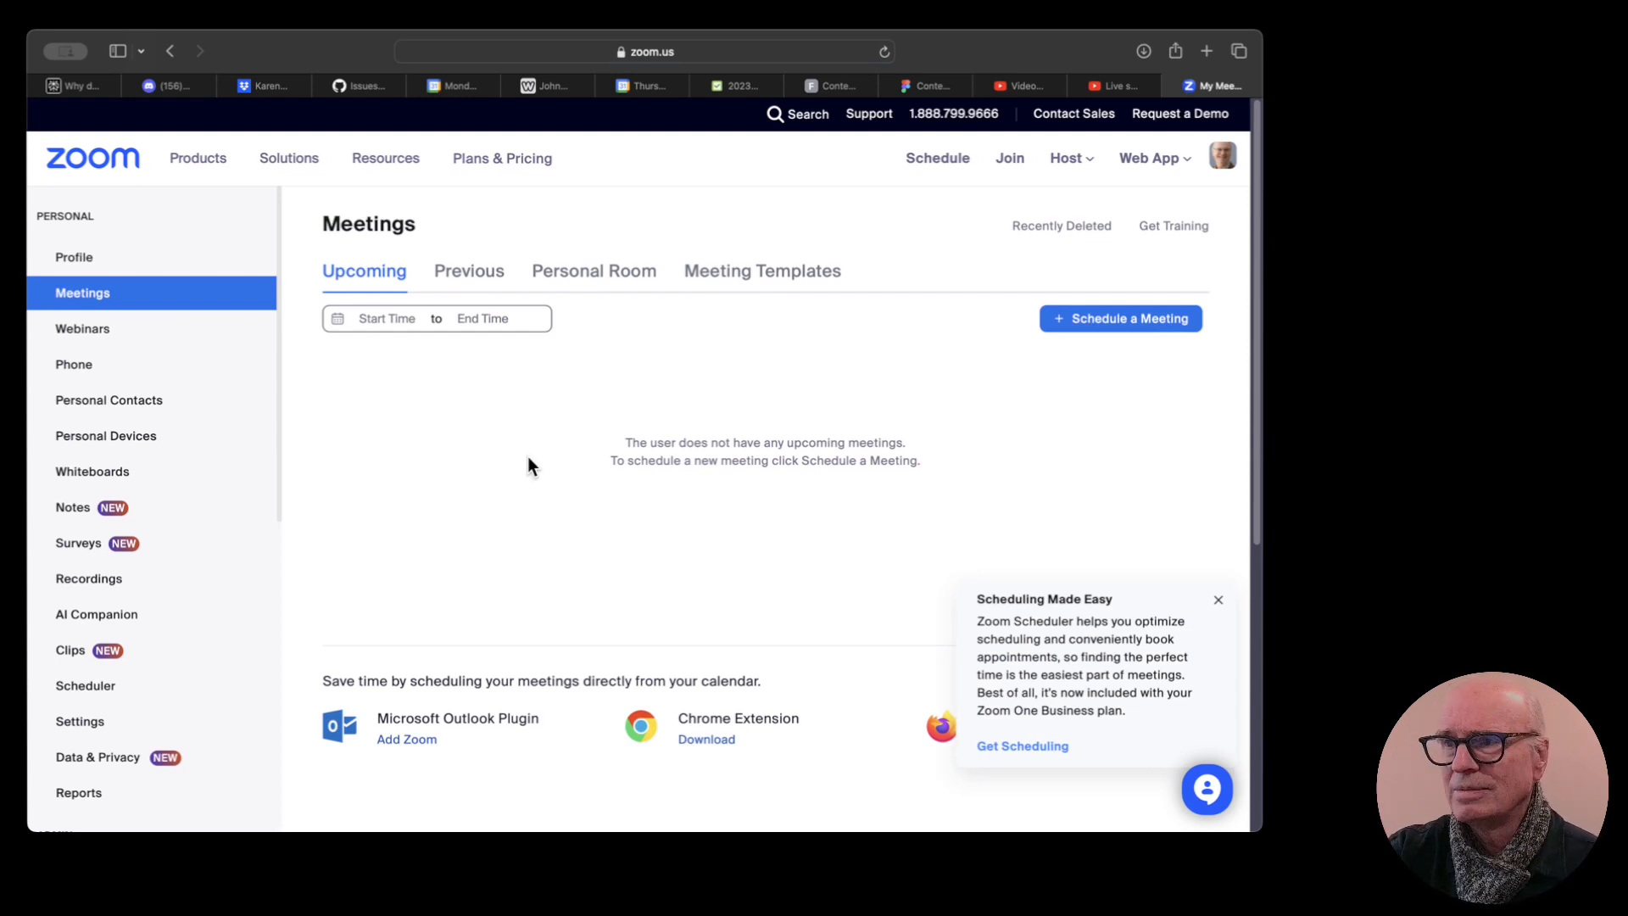
pyautogui.click(1139, 328)
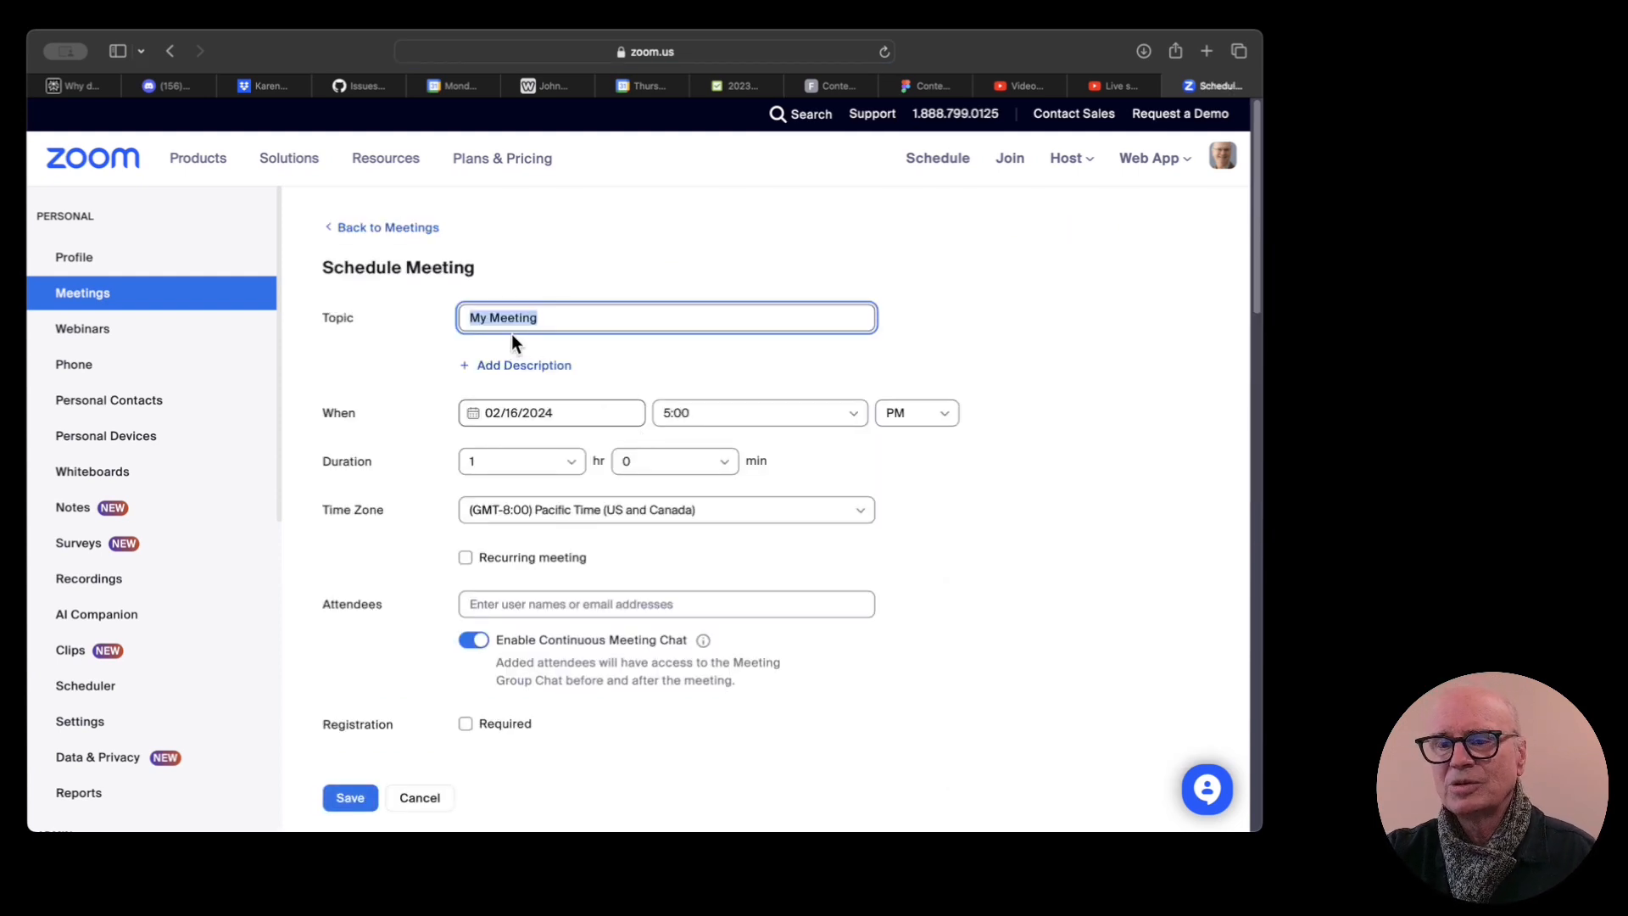
pyautogui.write('F')
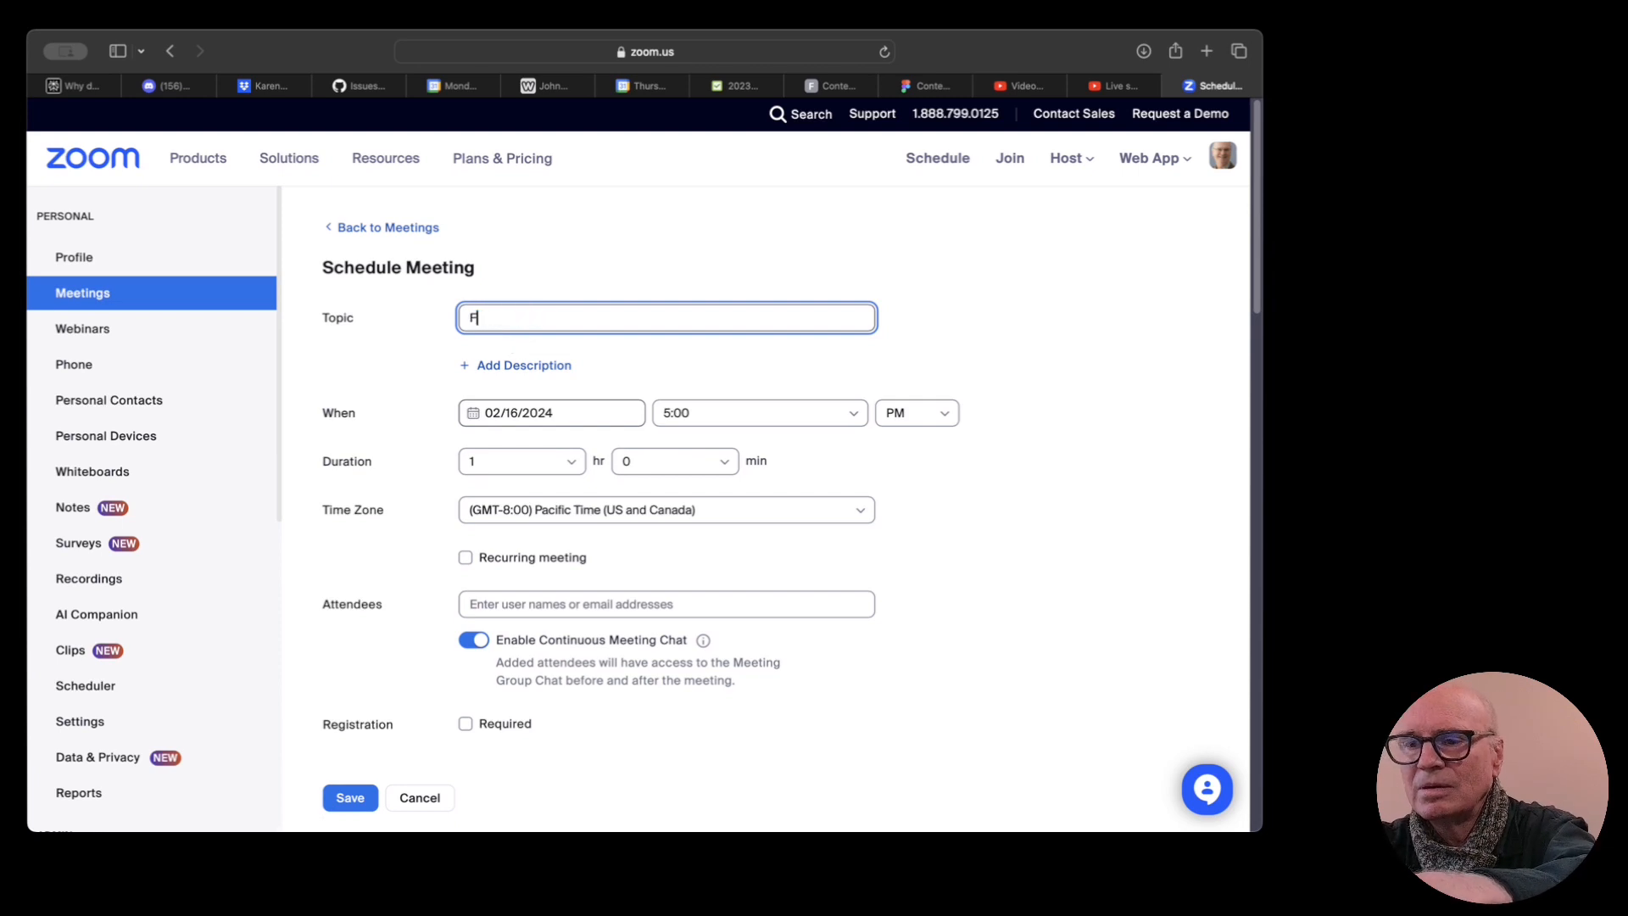
pyautogui.write('rom Zoom to YouTube')
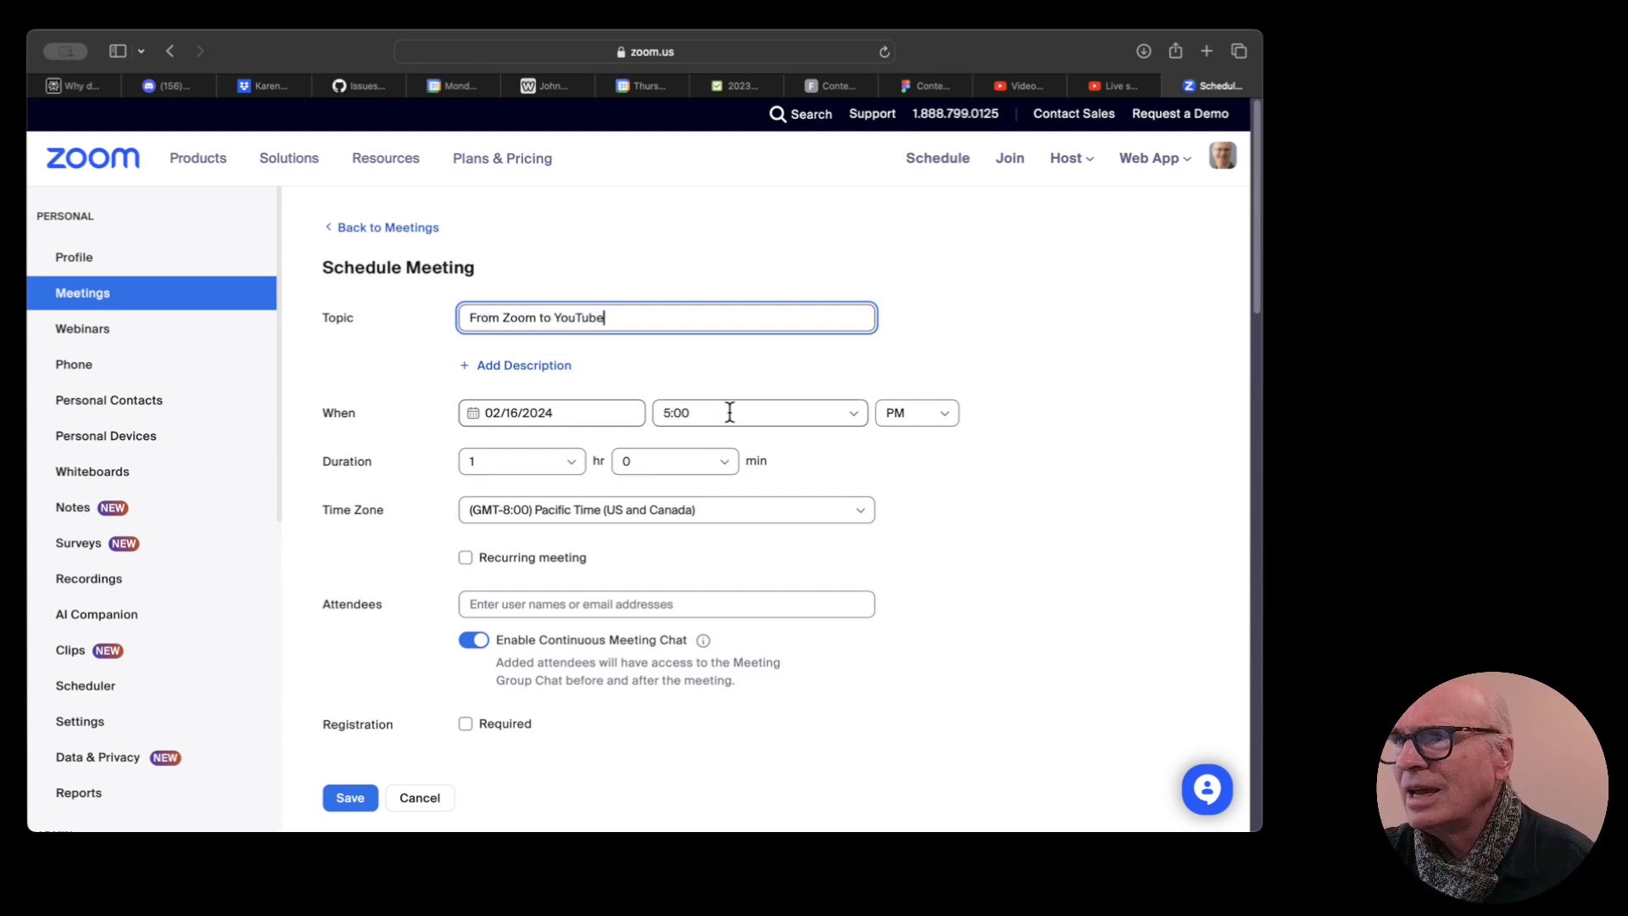
pyautogui.click(792, 478)
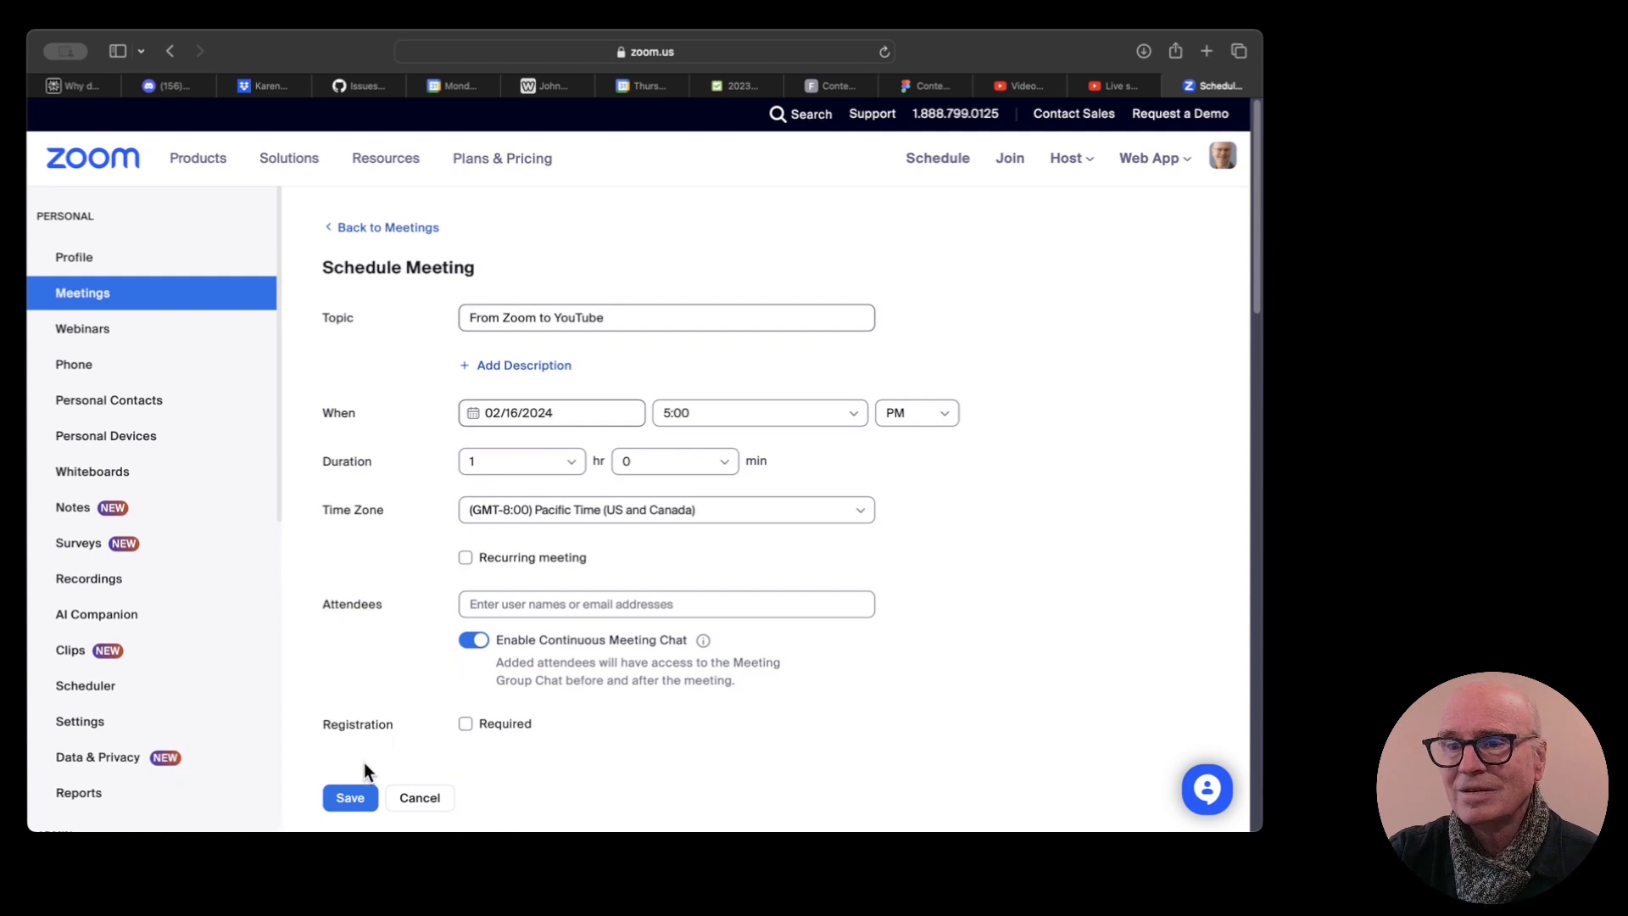
pyautogui.click(352, 801)
pyautogui.click(351, 799)
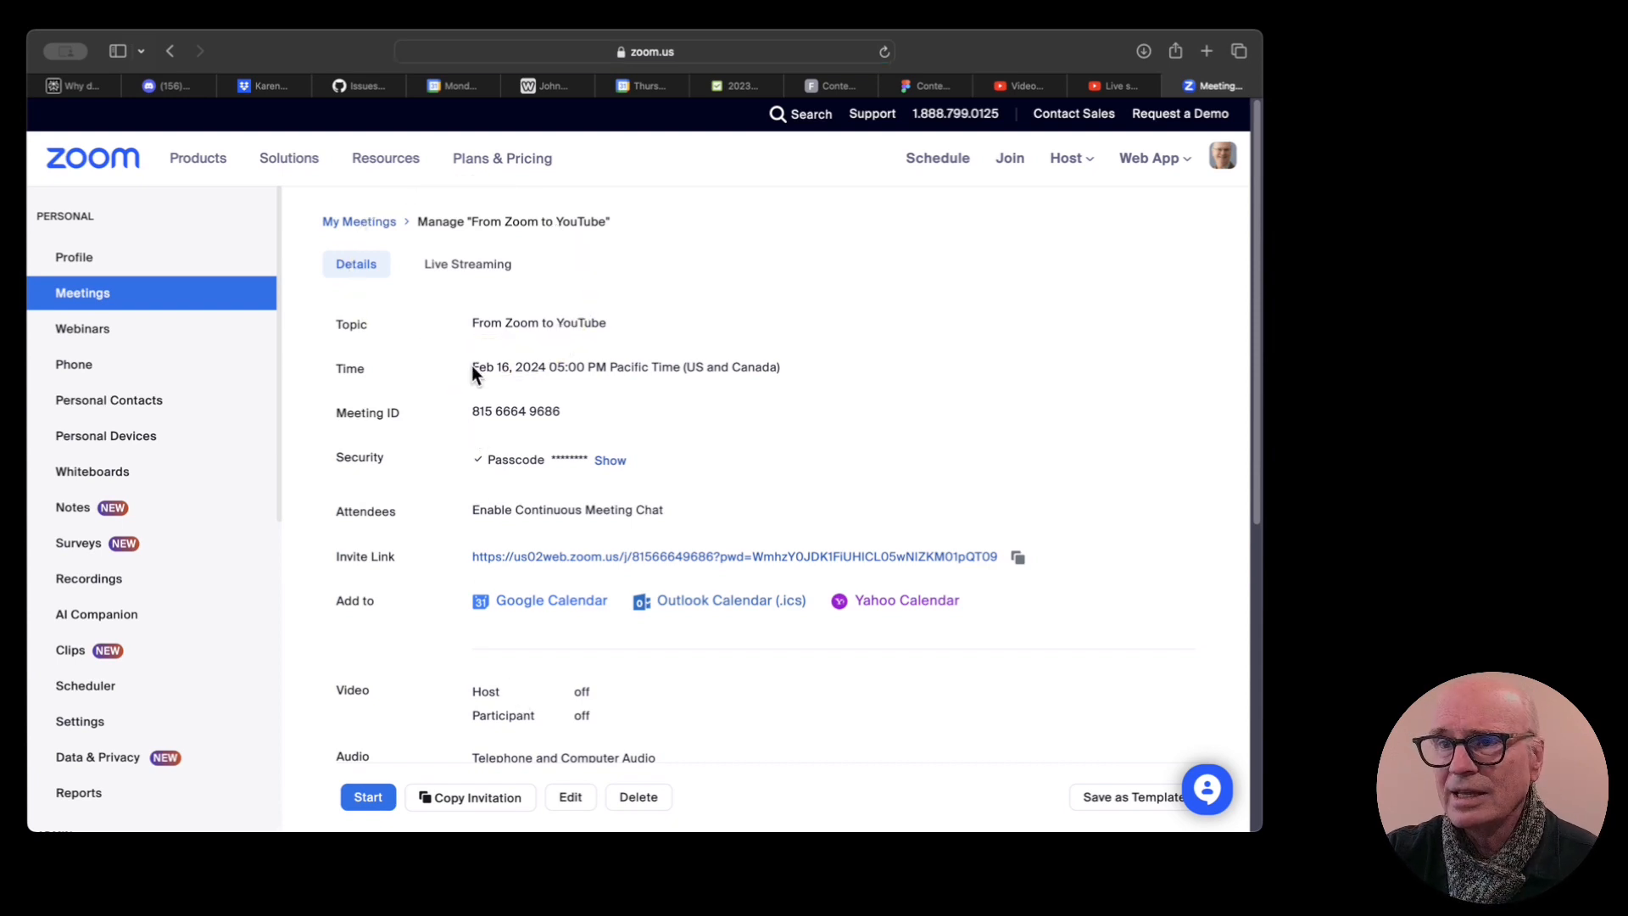
# Copy the YouTube stream's URL, rtmp://a.rtmp.youtube.com/live2, into the Stream URL of the Zoom meeting's custom streaming service configuration
pyautogui.click(482, 267)
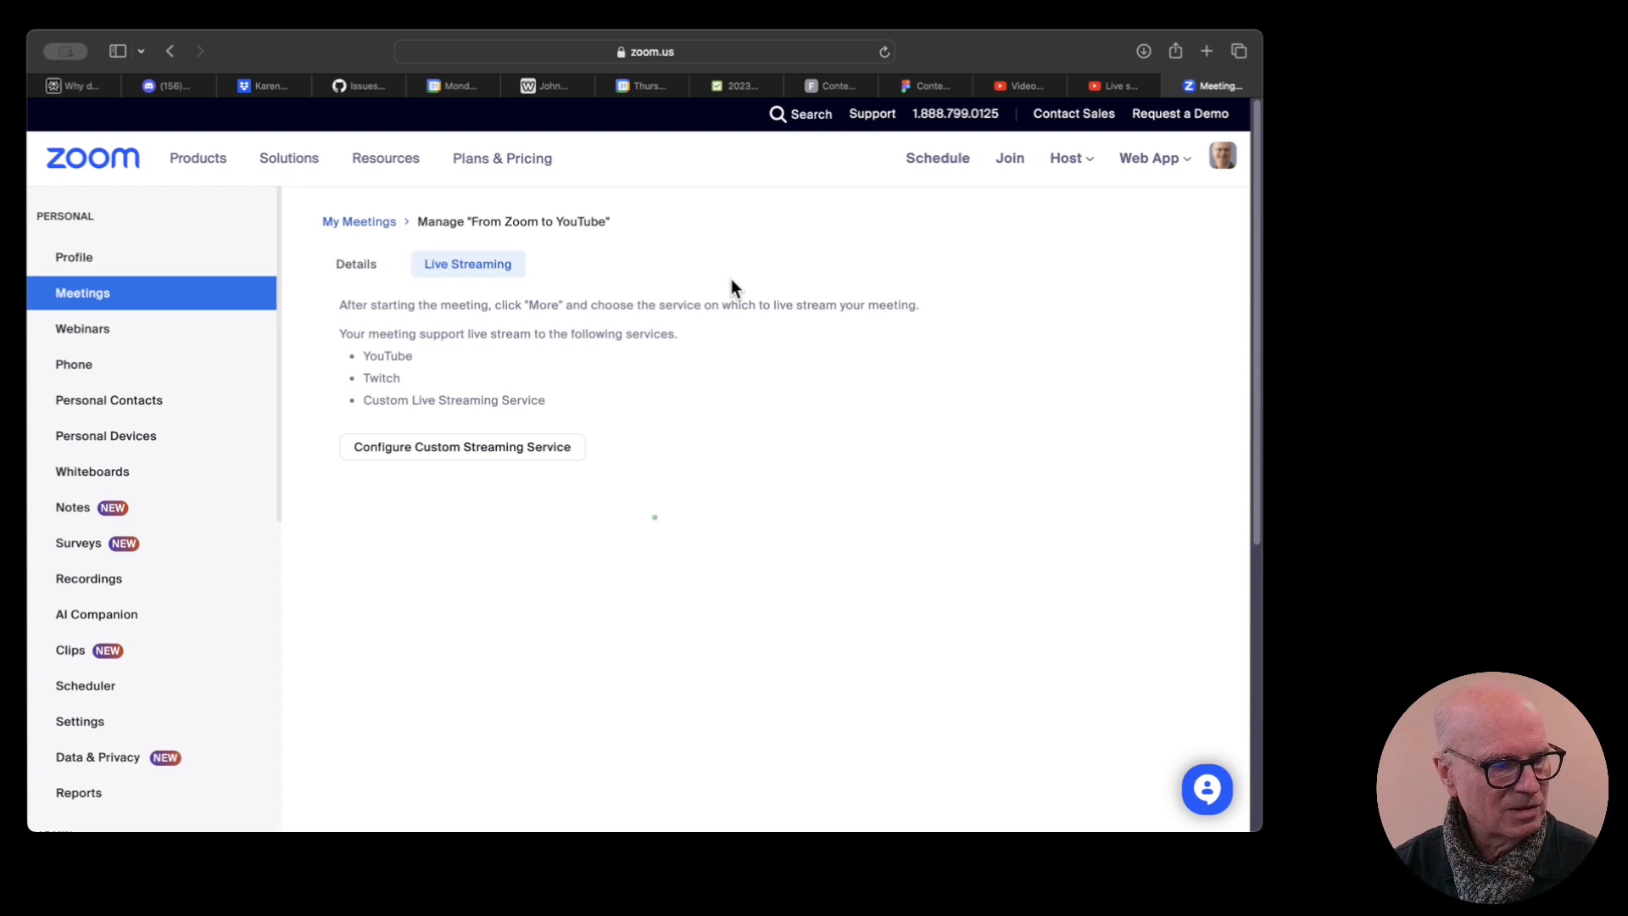
pyautogui.click(502, 457)
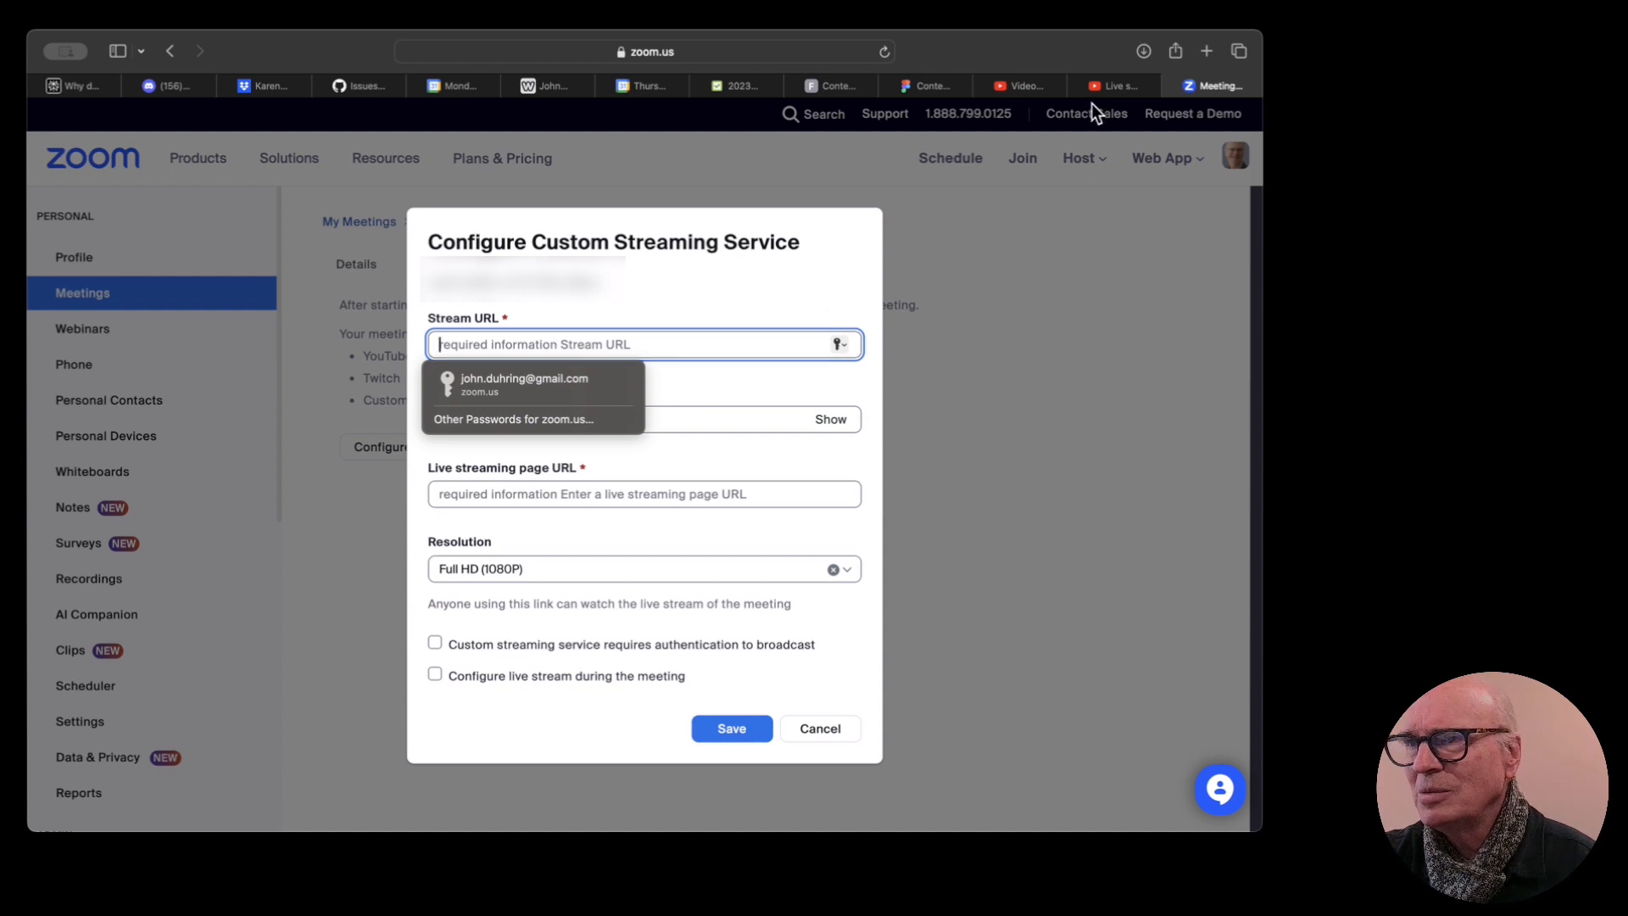
pyautogui.click(1110, 86)
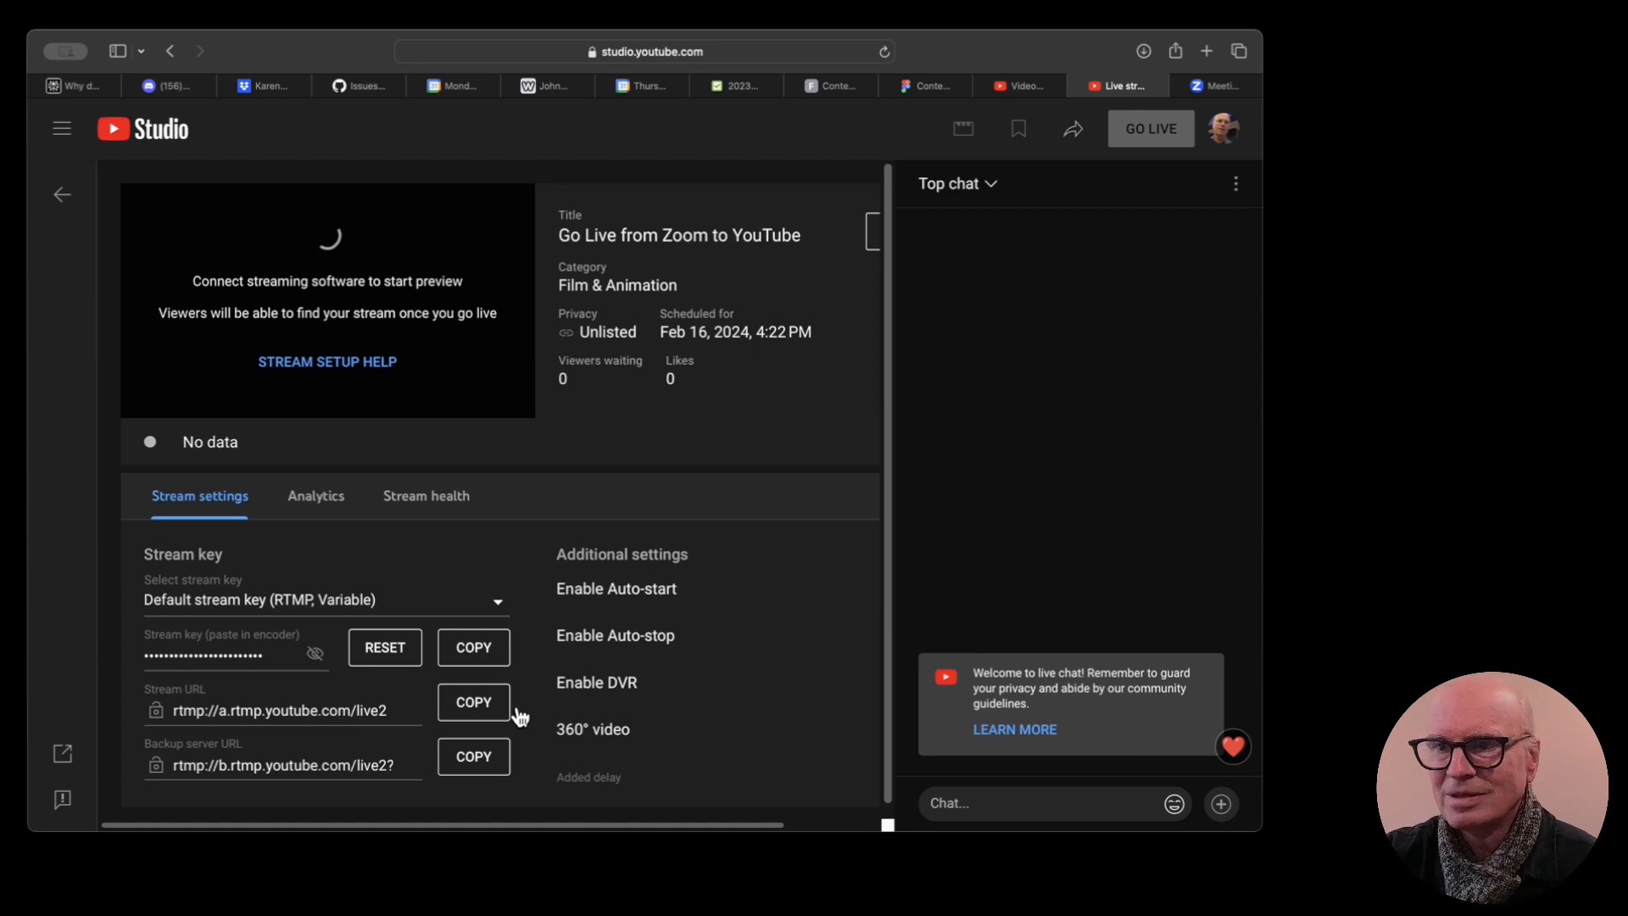
pyautogui.click(479, 707)
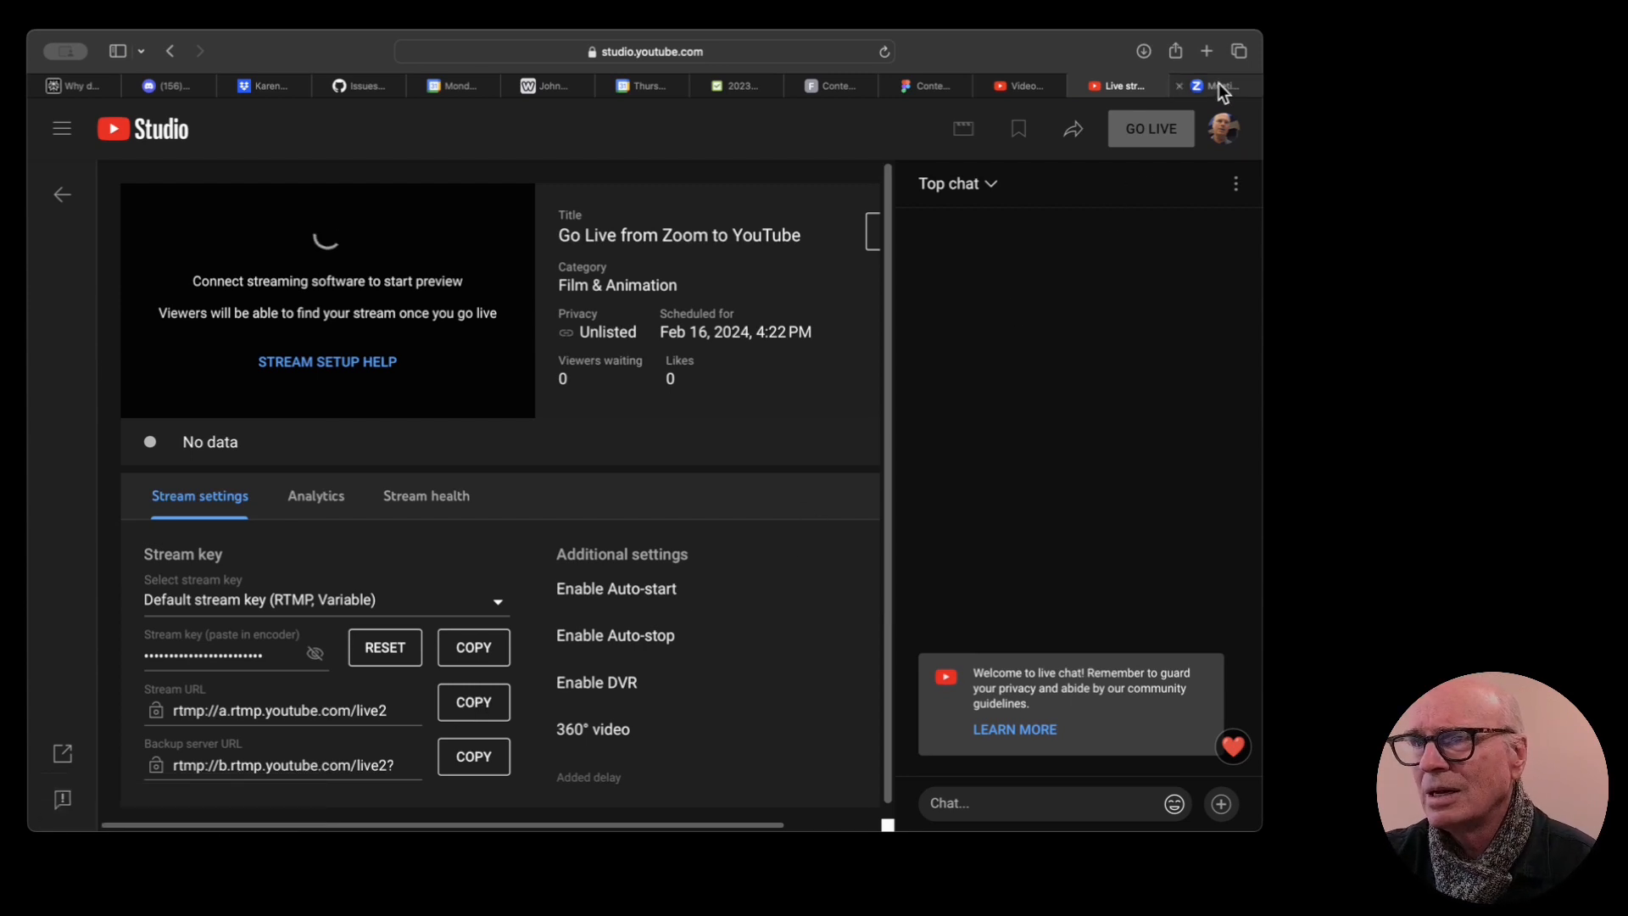
pyautogui.moveTo(1222, 93)
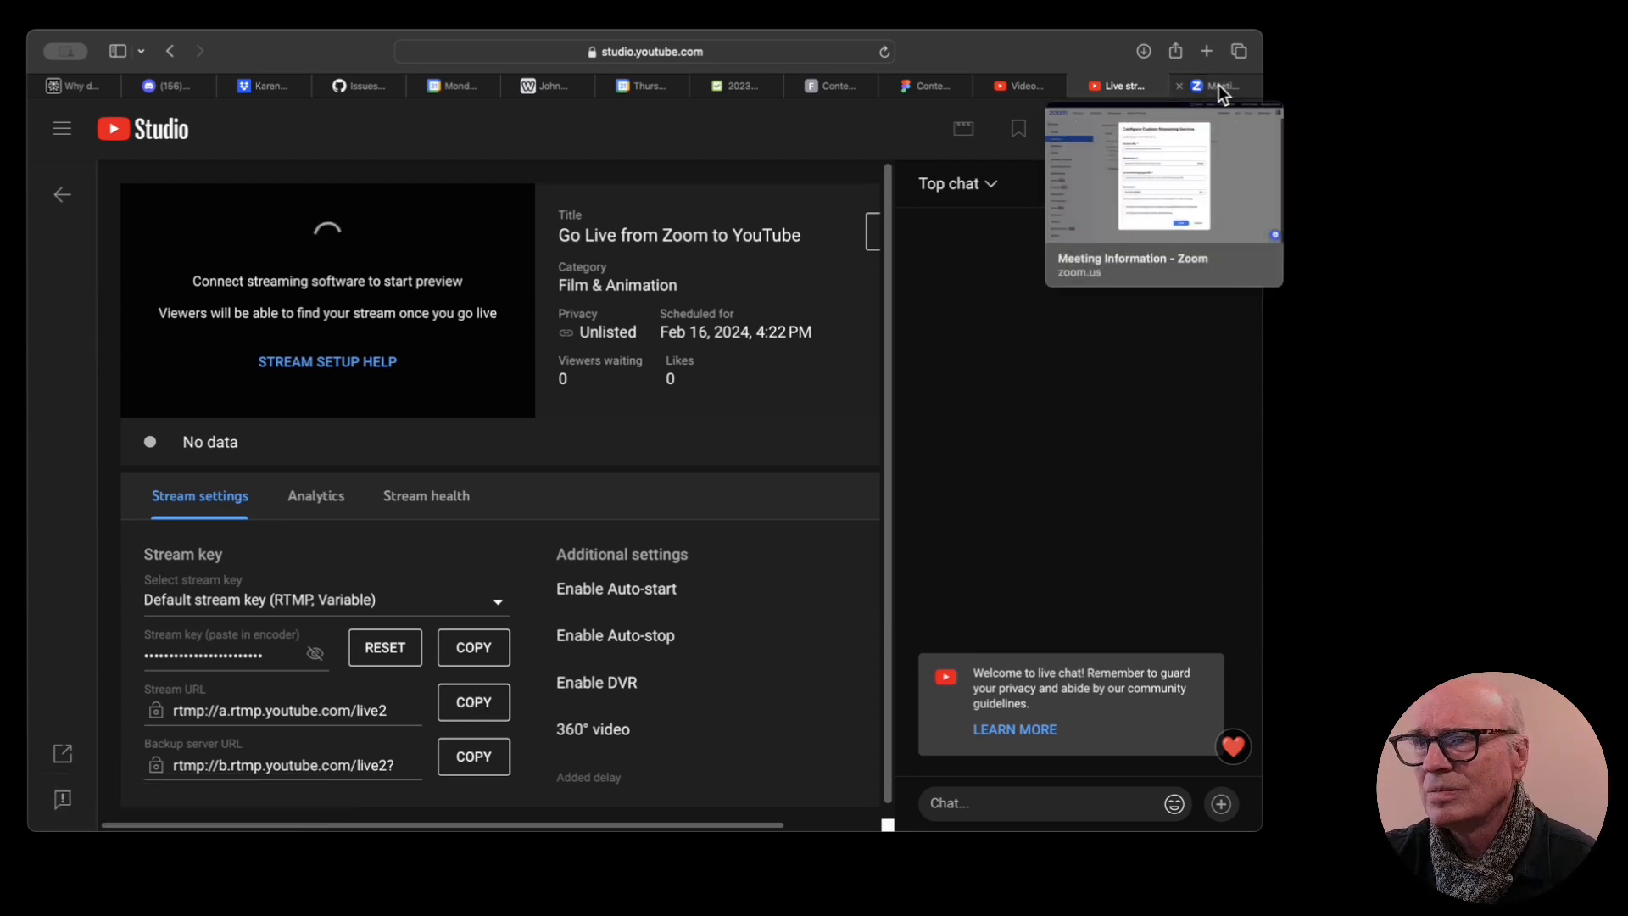
pyautogui.click(1217, 88)
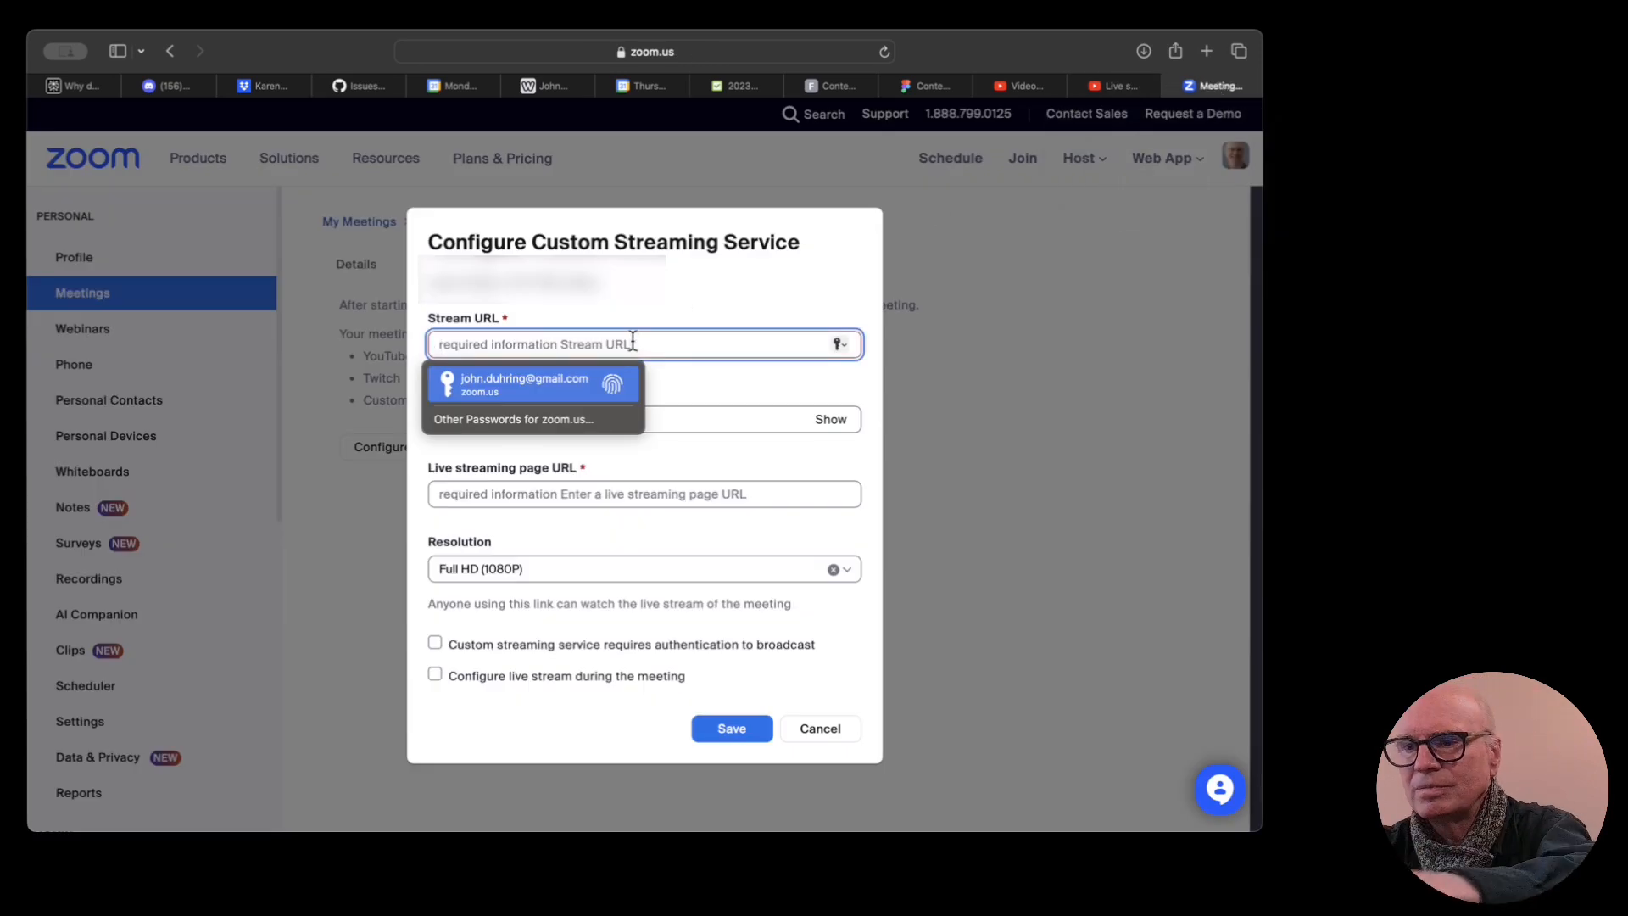
pyautogui.press('super+v')
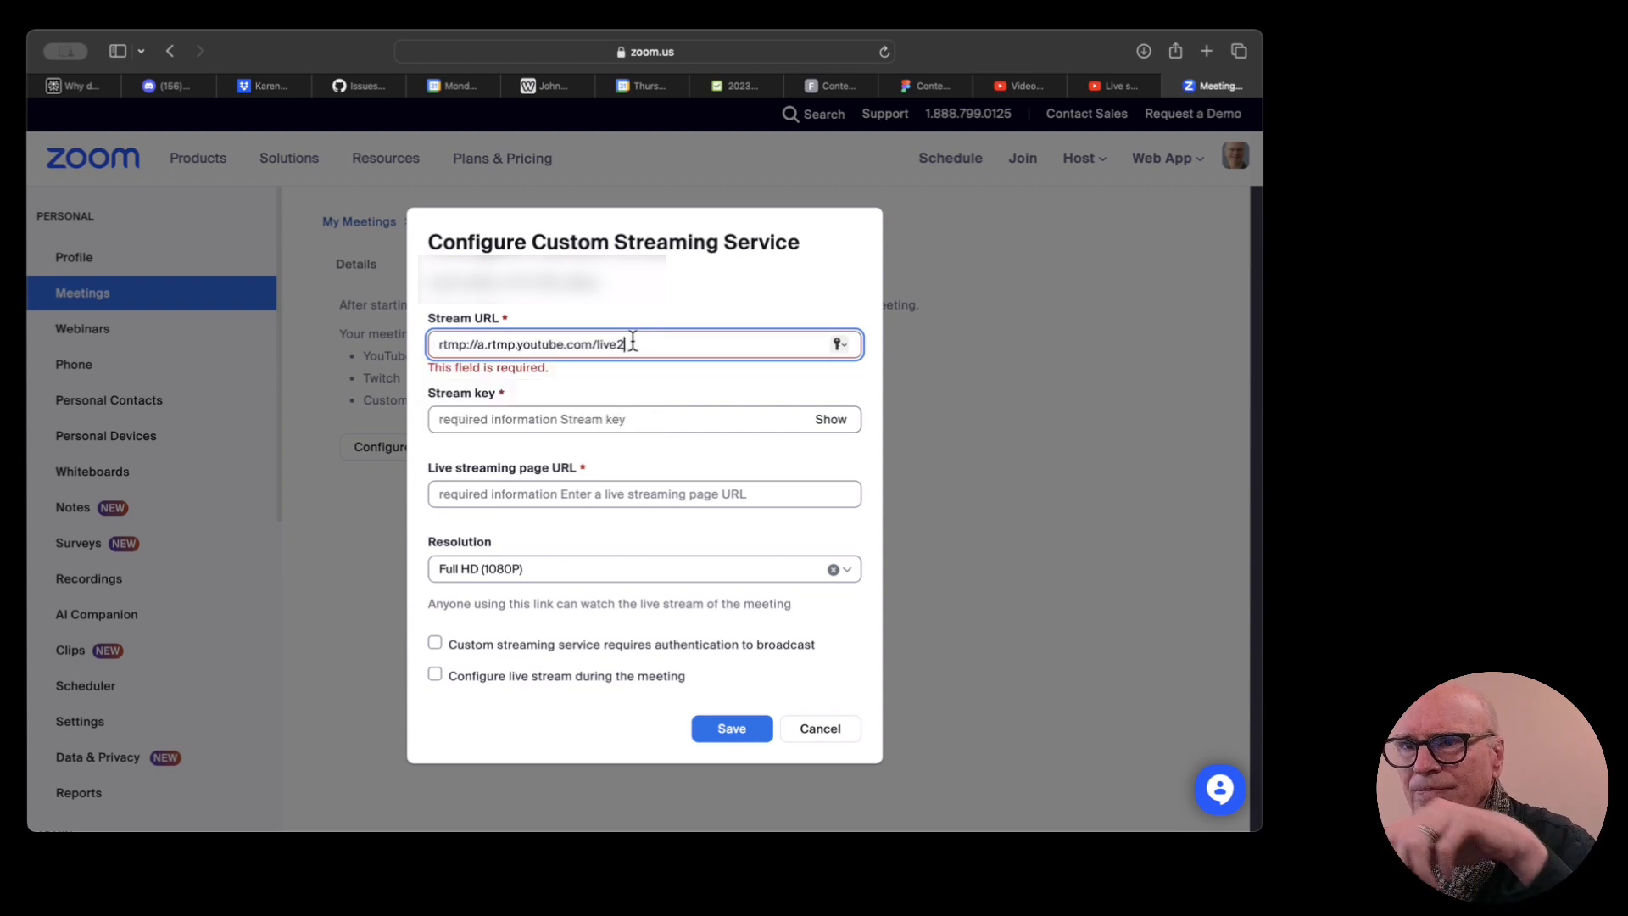
# Copy the YouTube stream's default stream key from the Live Control Room into the Stream key of the Zoom meeting's custom streaming service configuration
pyautogui.click(526, 419)
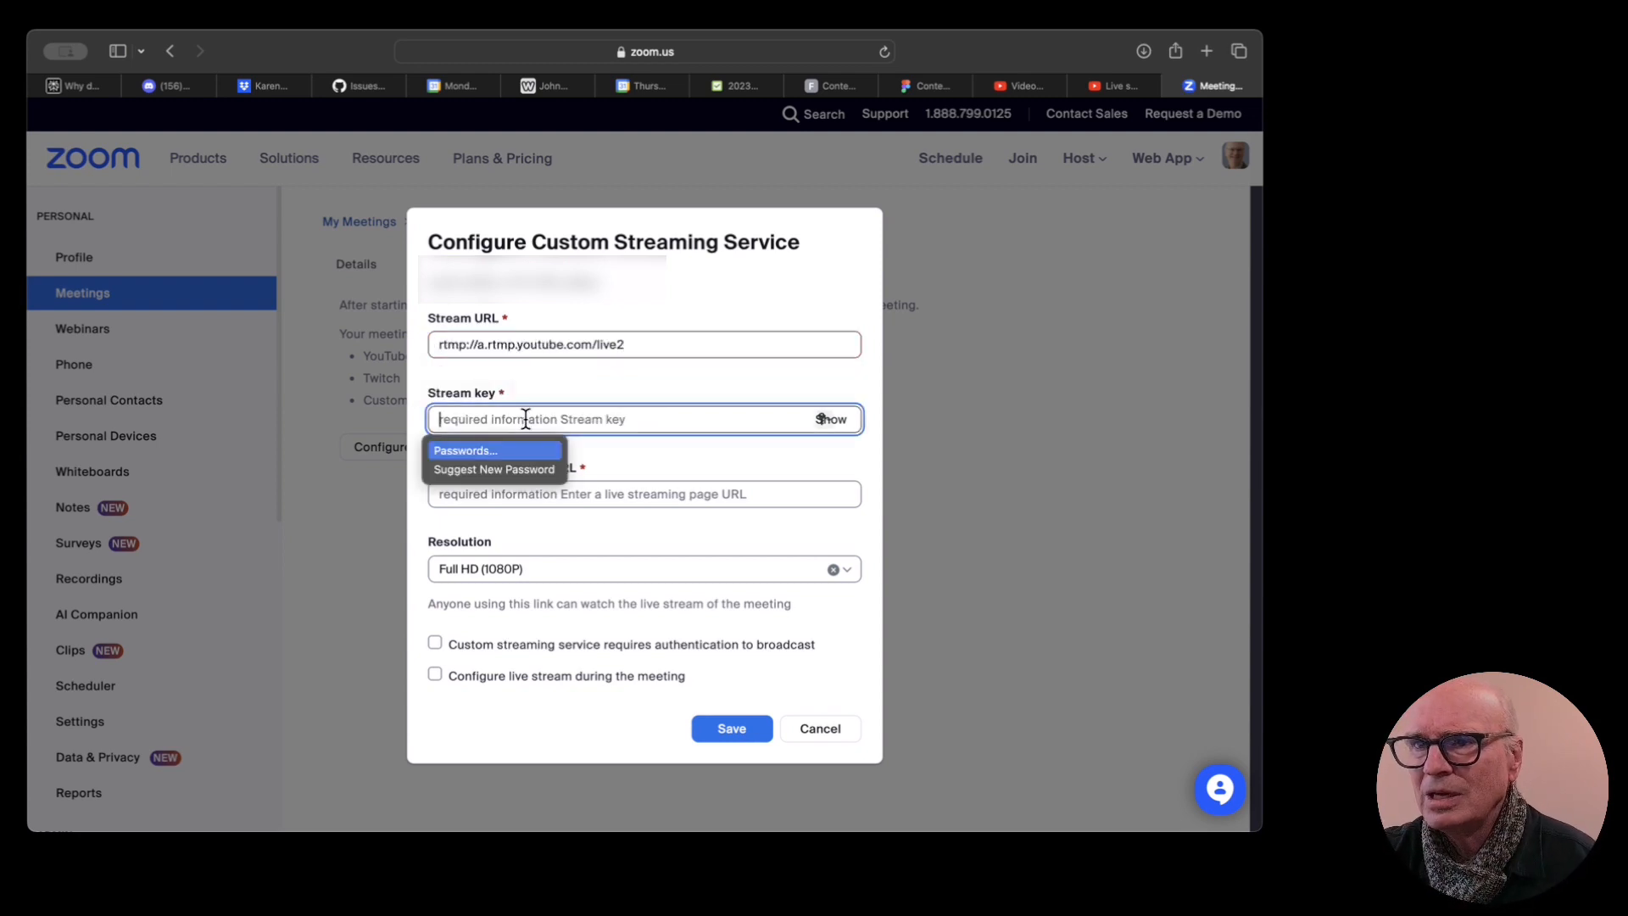
pyautogui.click(1112, 86)
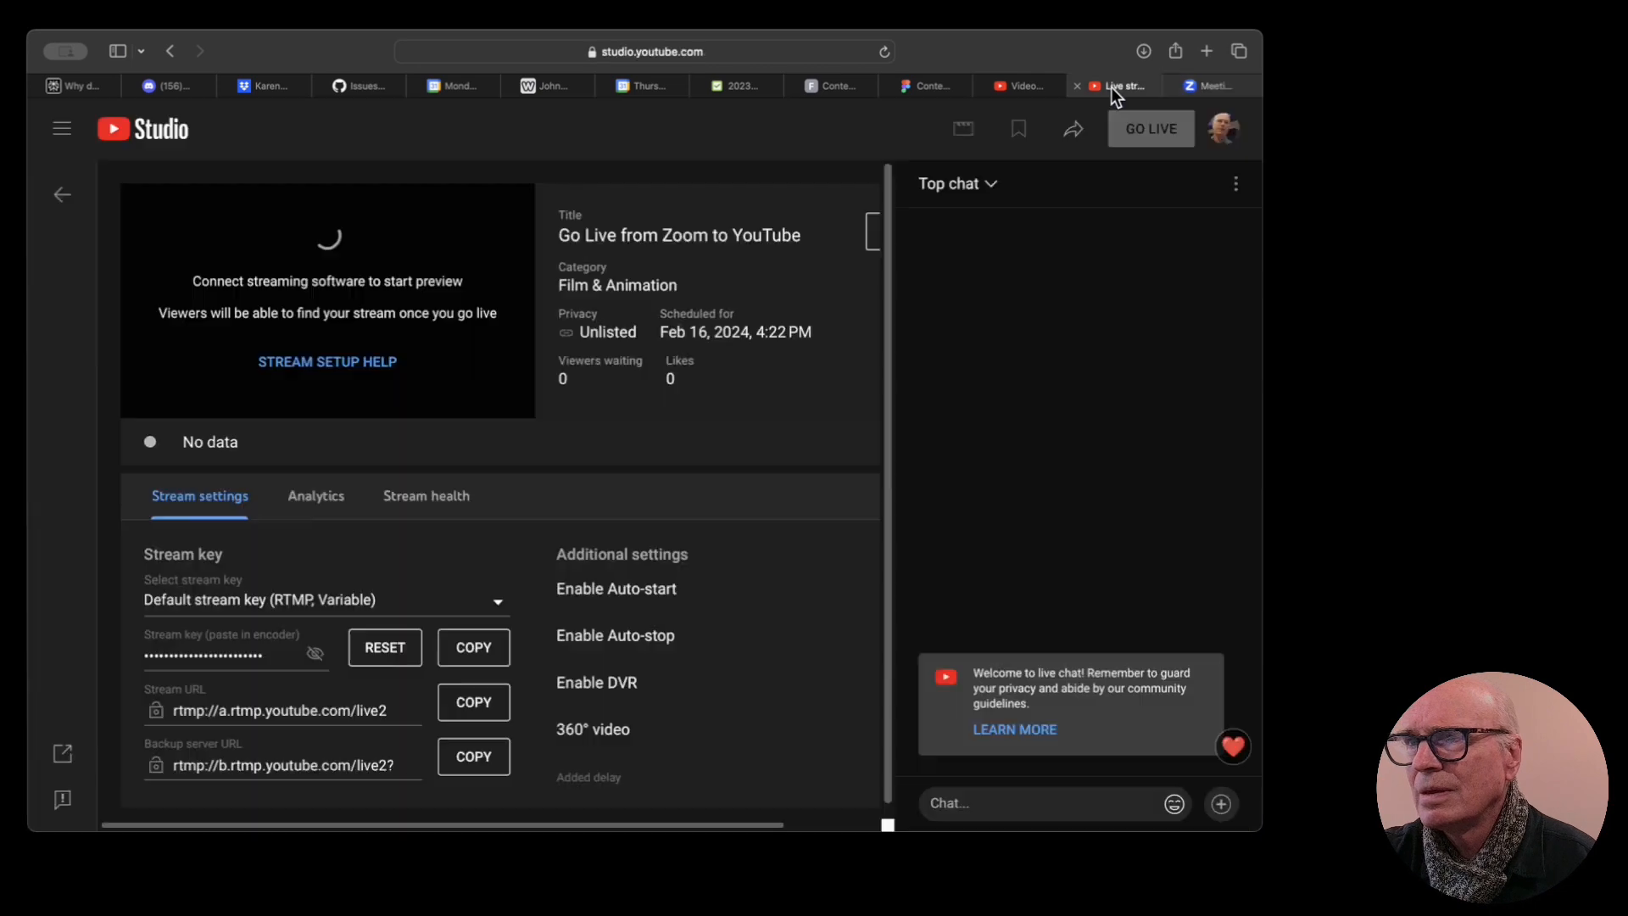
pyautogui.click(471, 652)
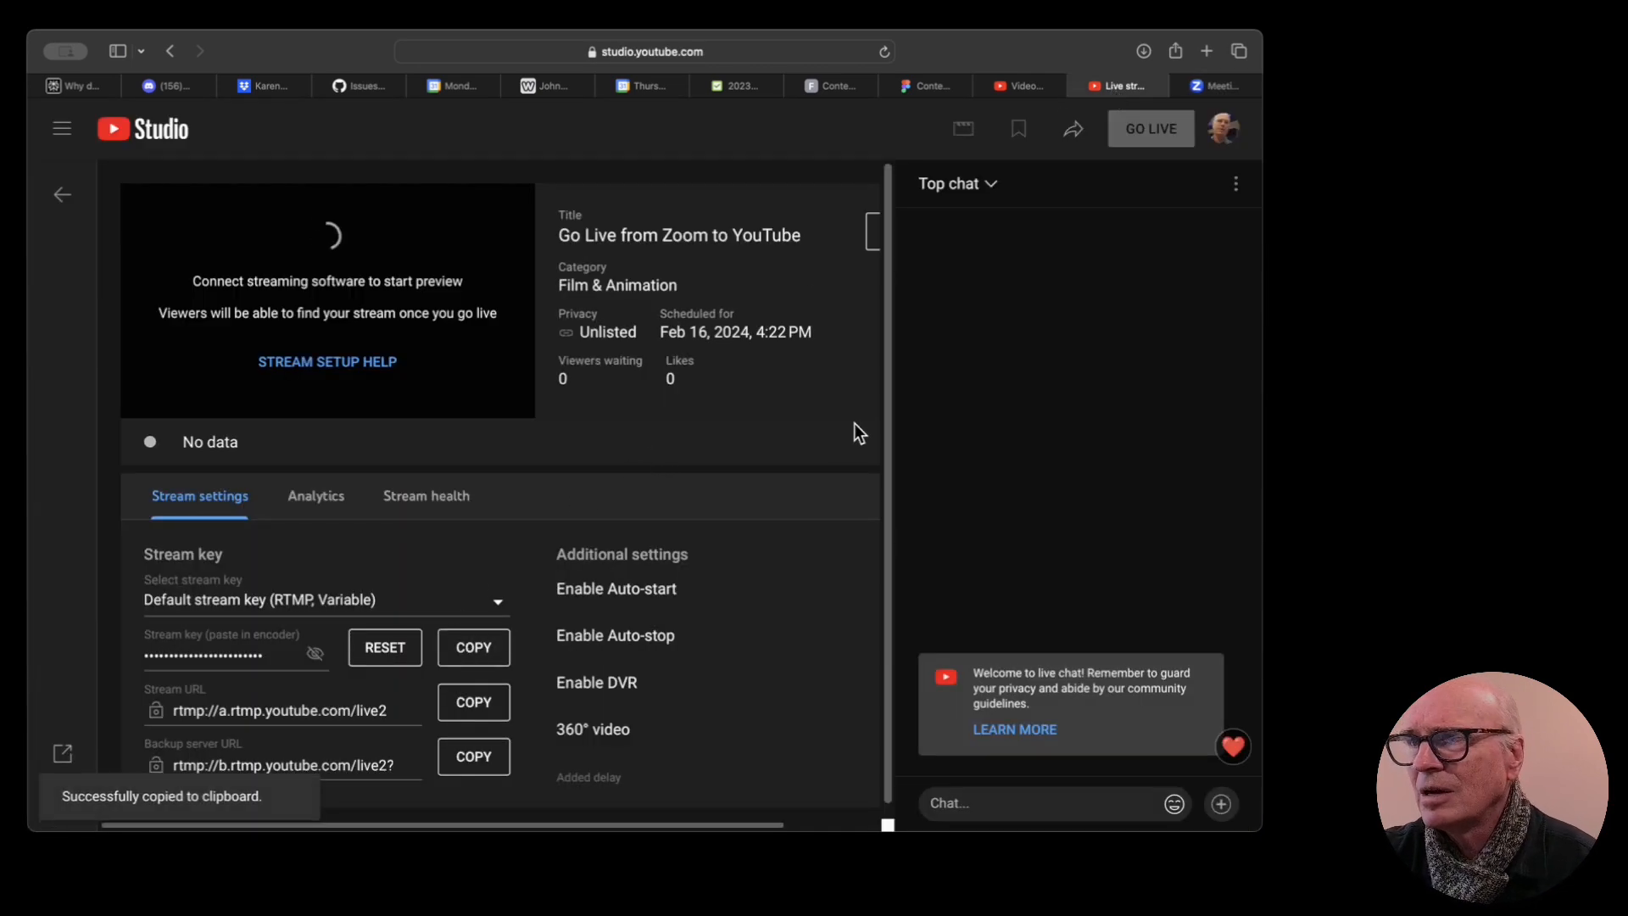
pyautogui.click(1214, 86)
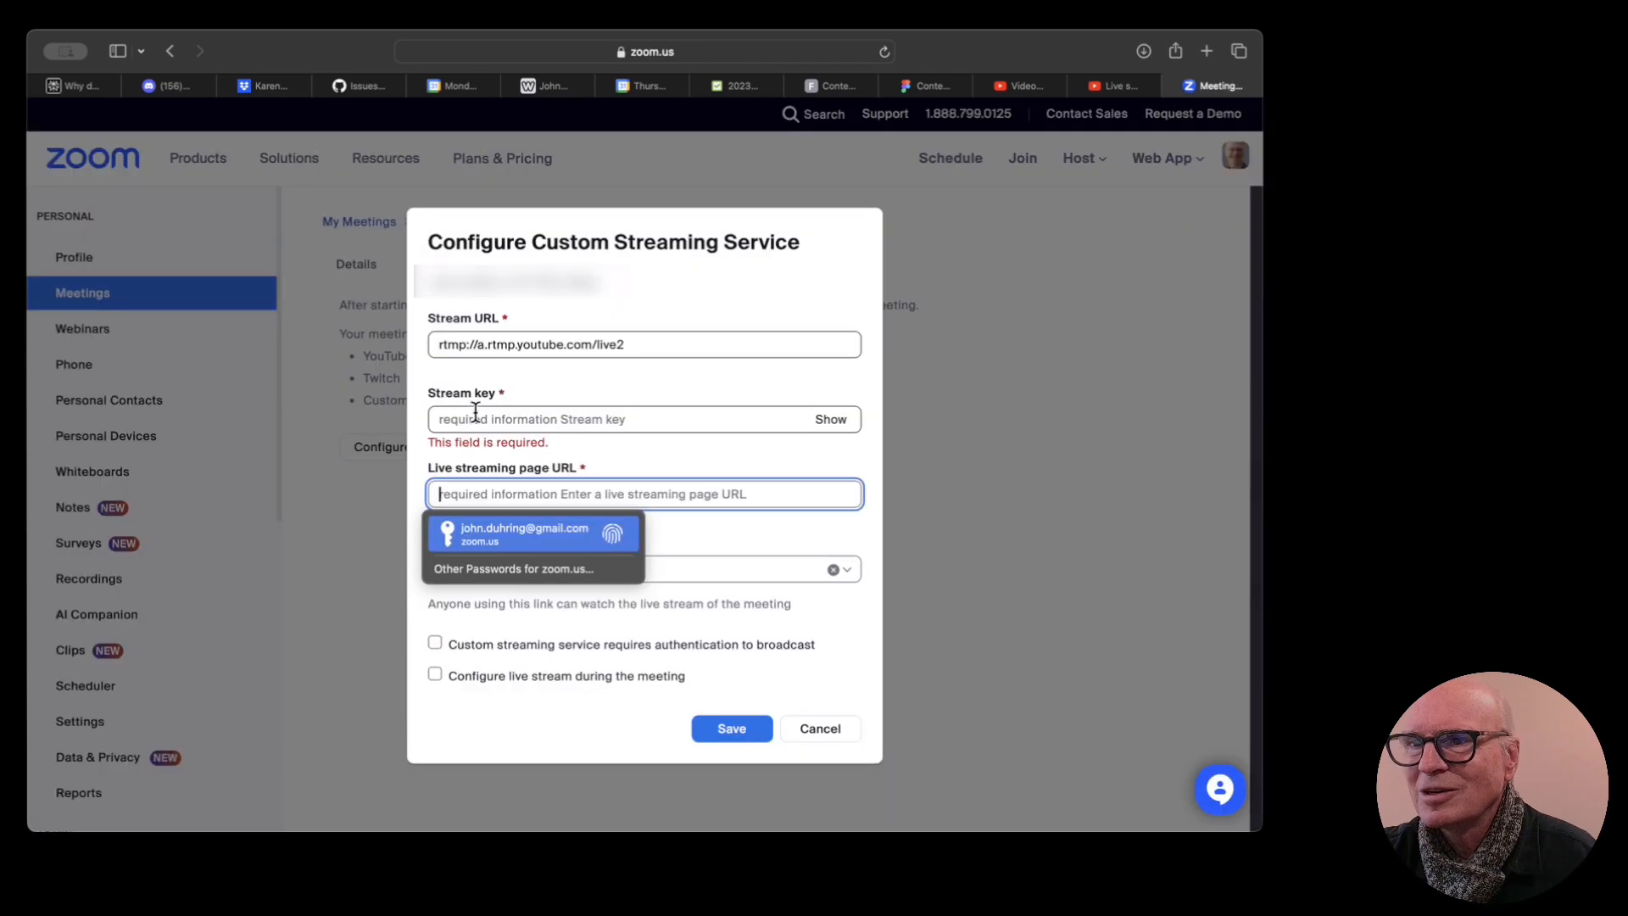
pyautogui.click(476, 412)
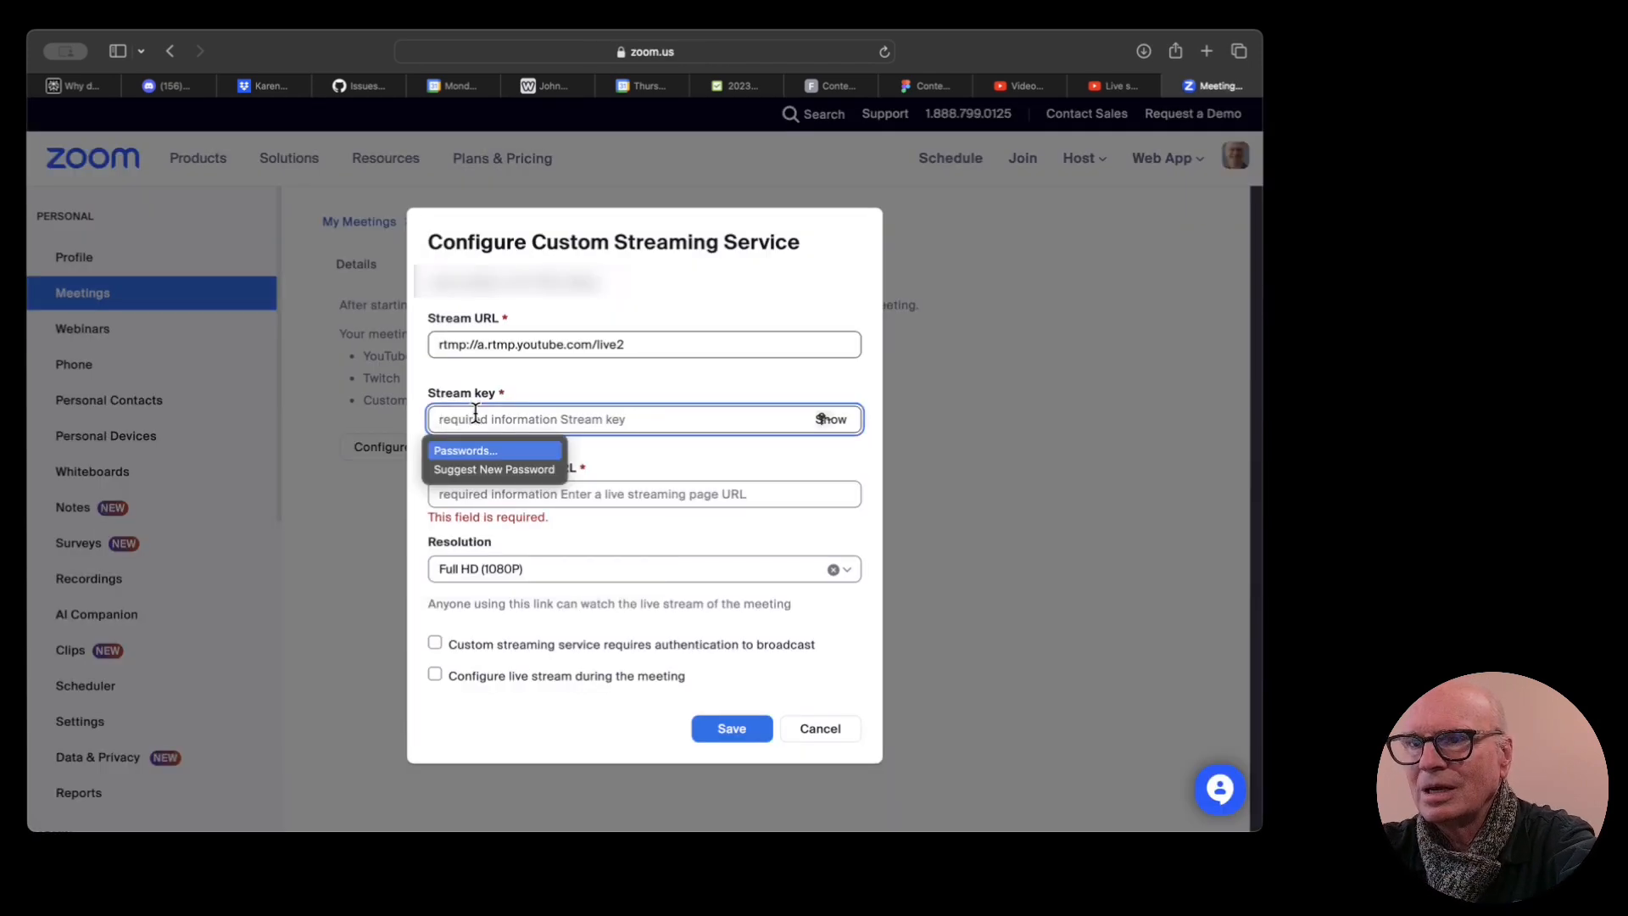
pyautogui.press('super+v')
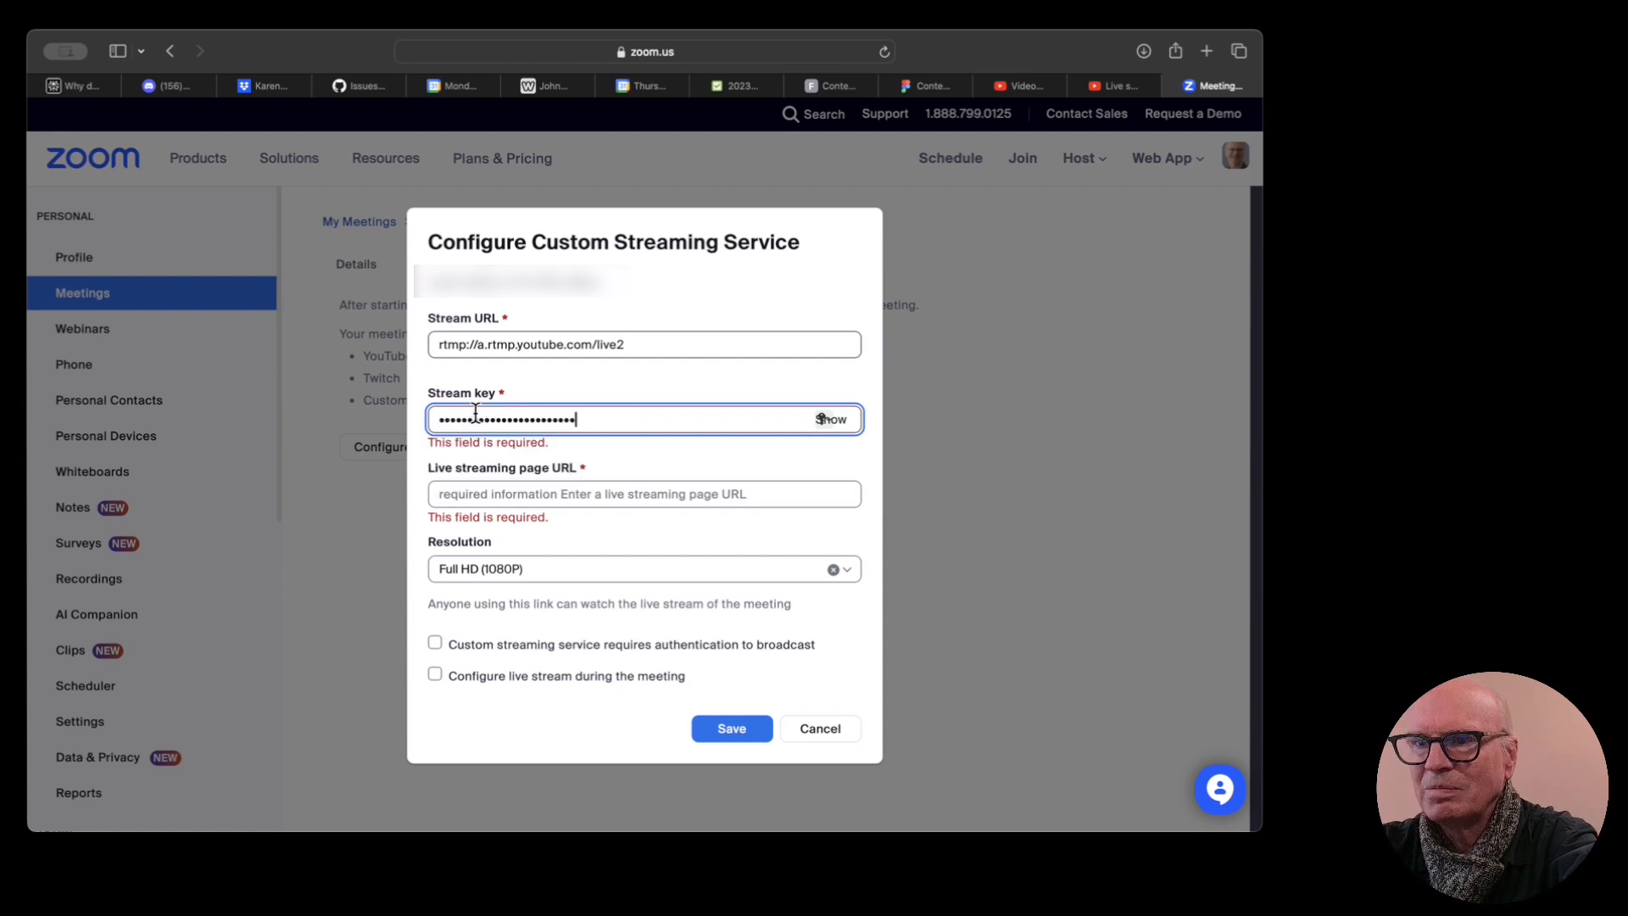
pyautogui.click(571, 494)
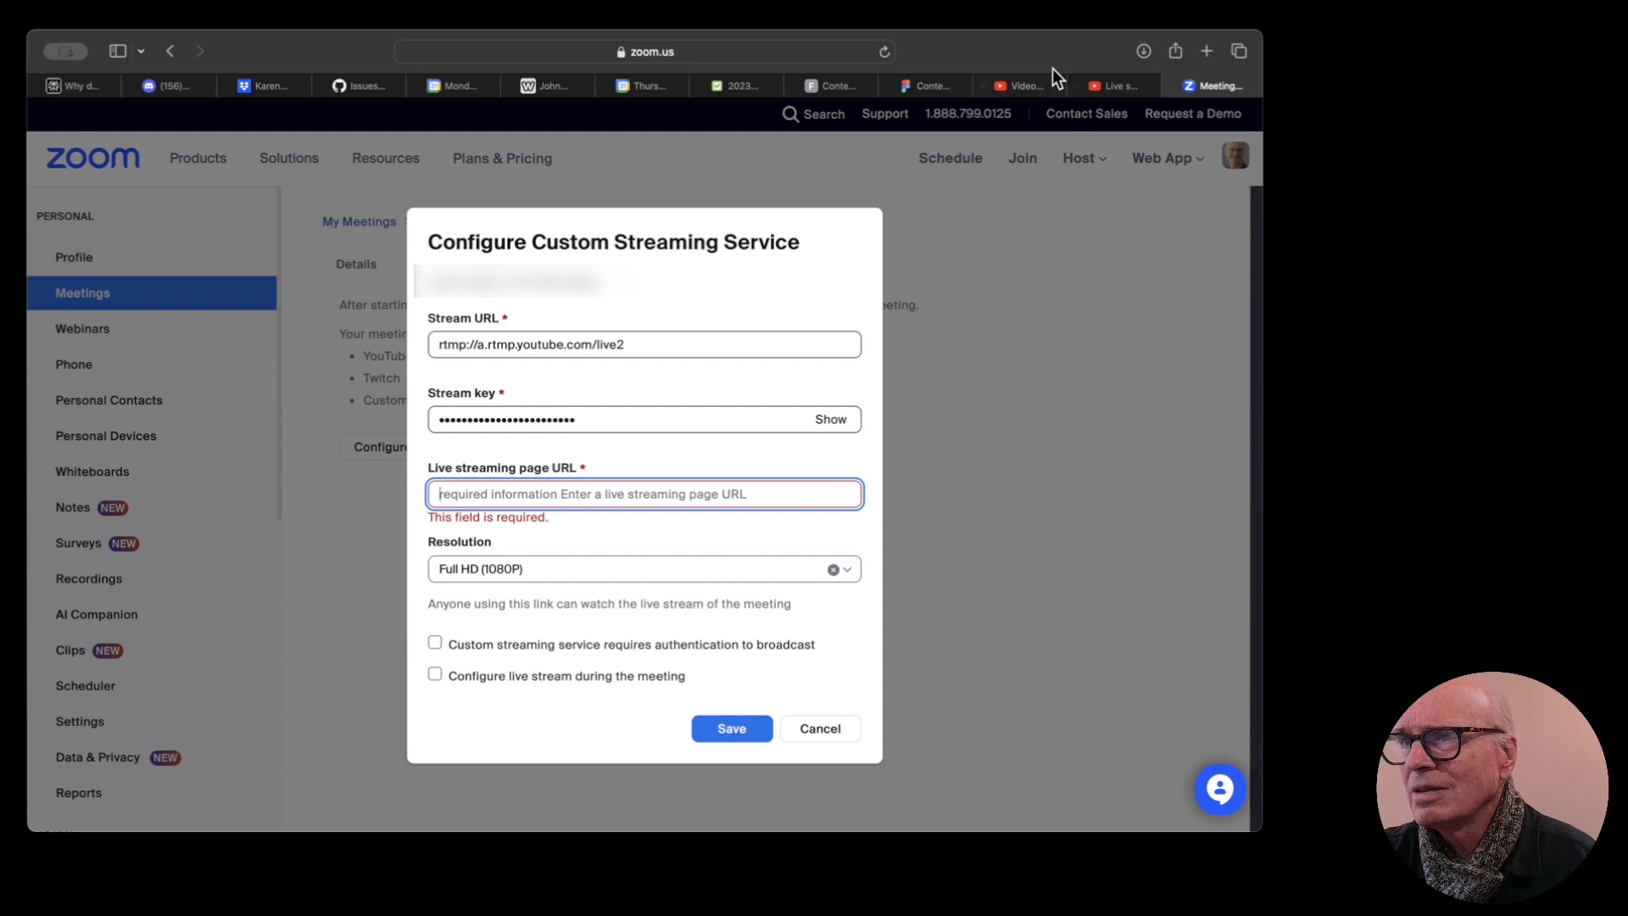
pyautogui.click(1022, 85)
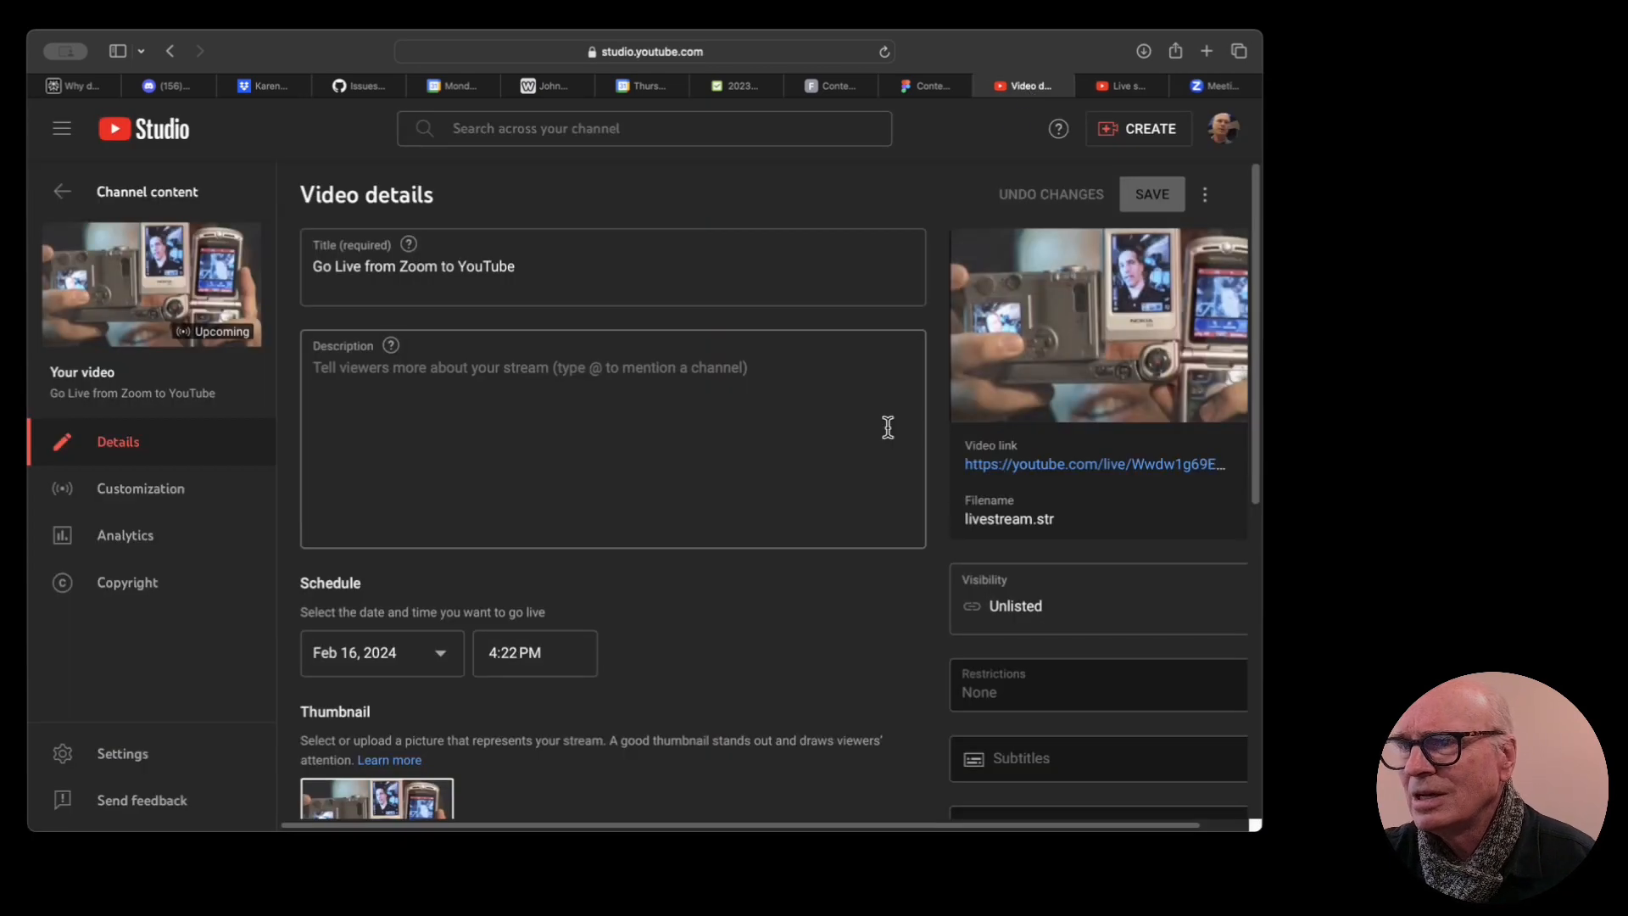
pyautogui.rightClick(1023, 465)
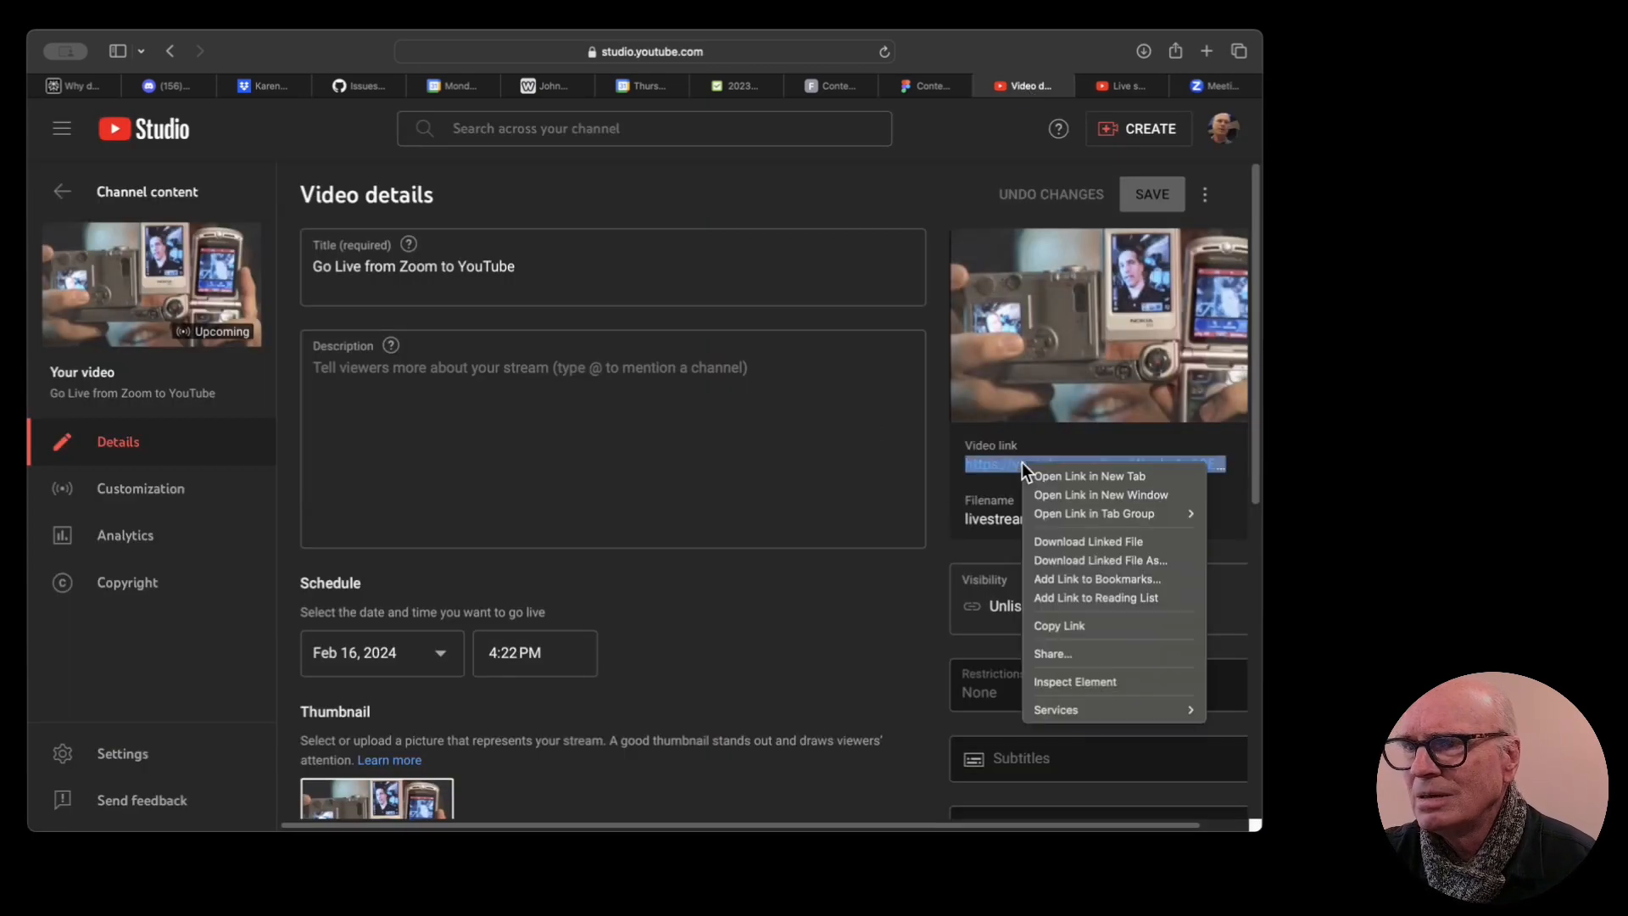
pyautogui.click(1055, 629)
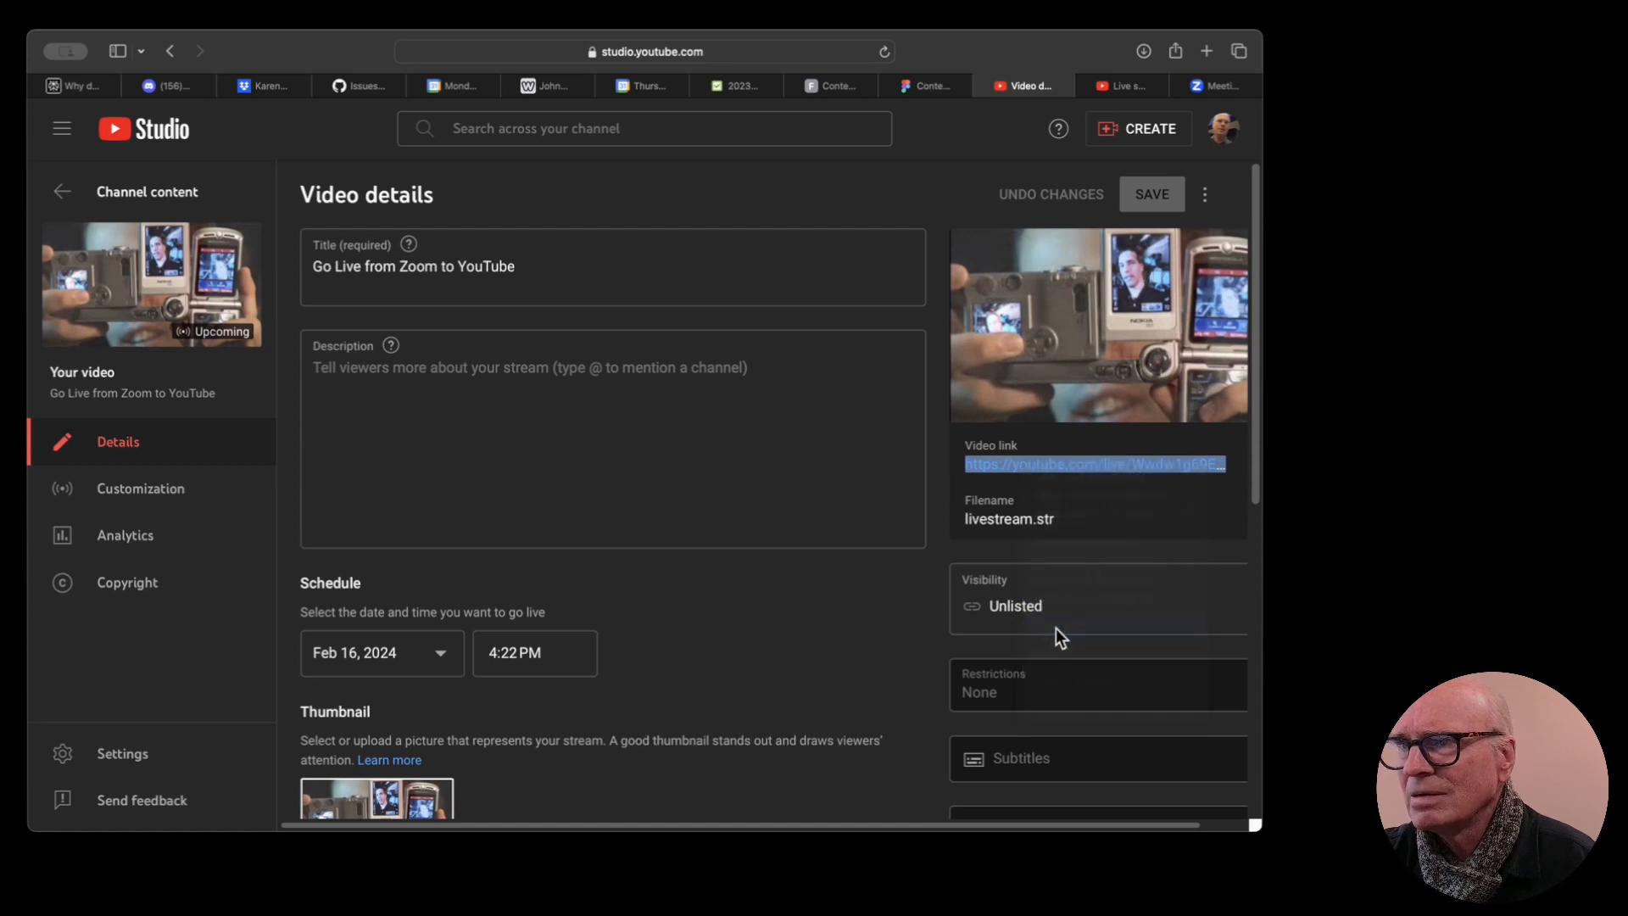
pyautogui.click(1221, 87)
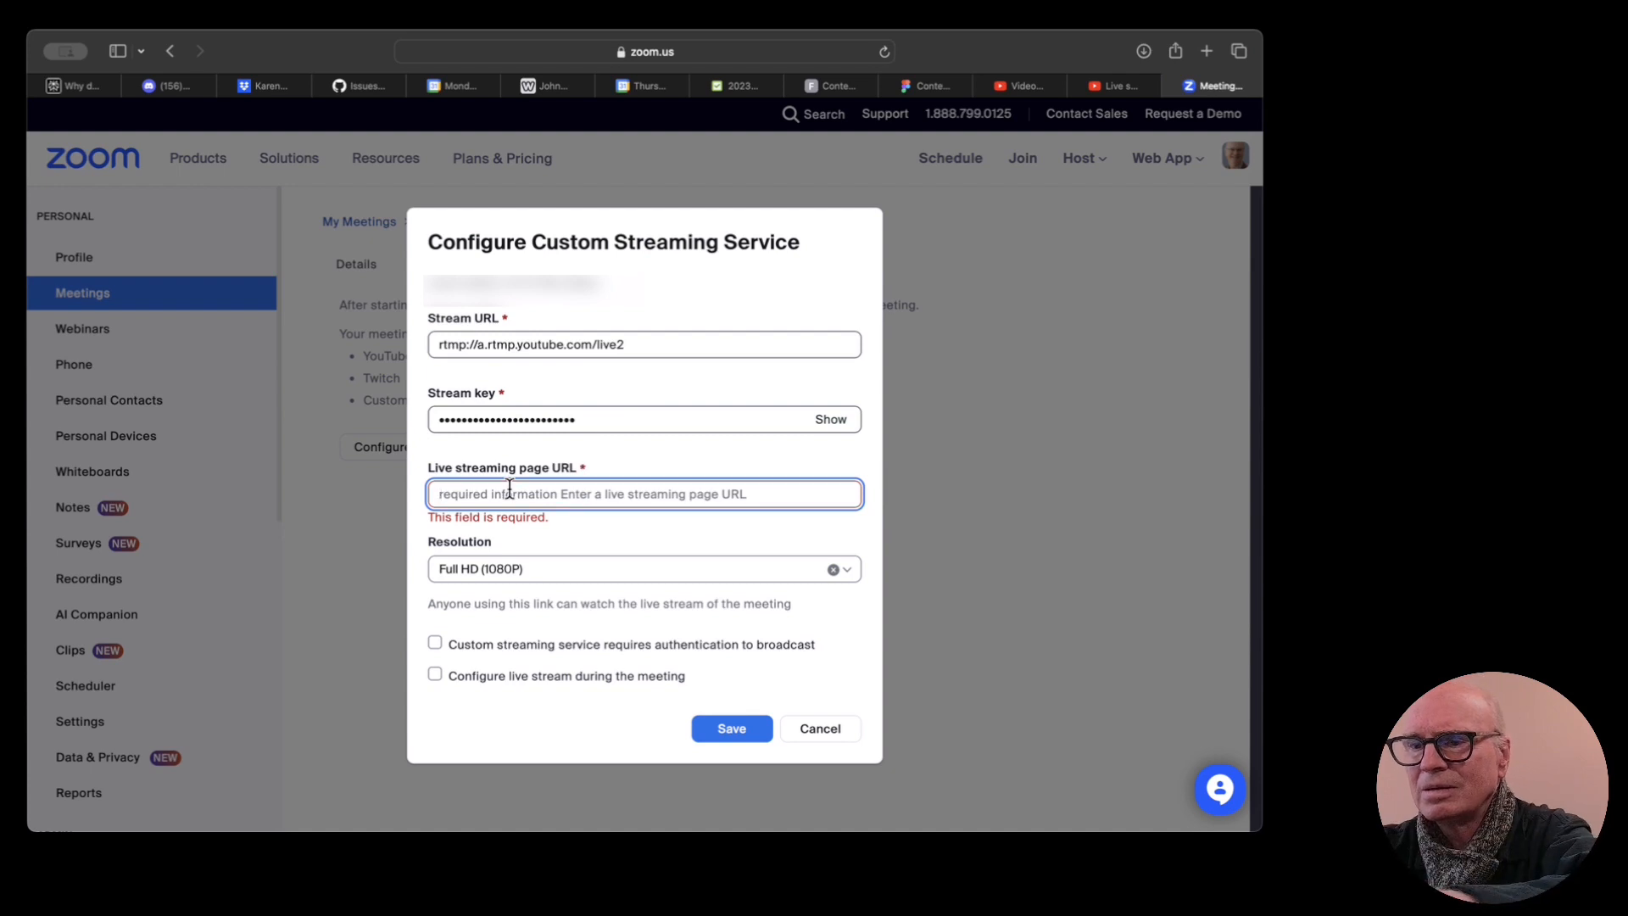
pyautogui.press('super+v')
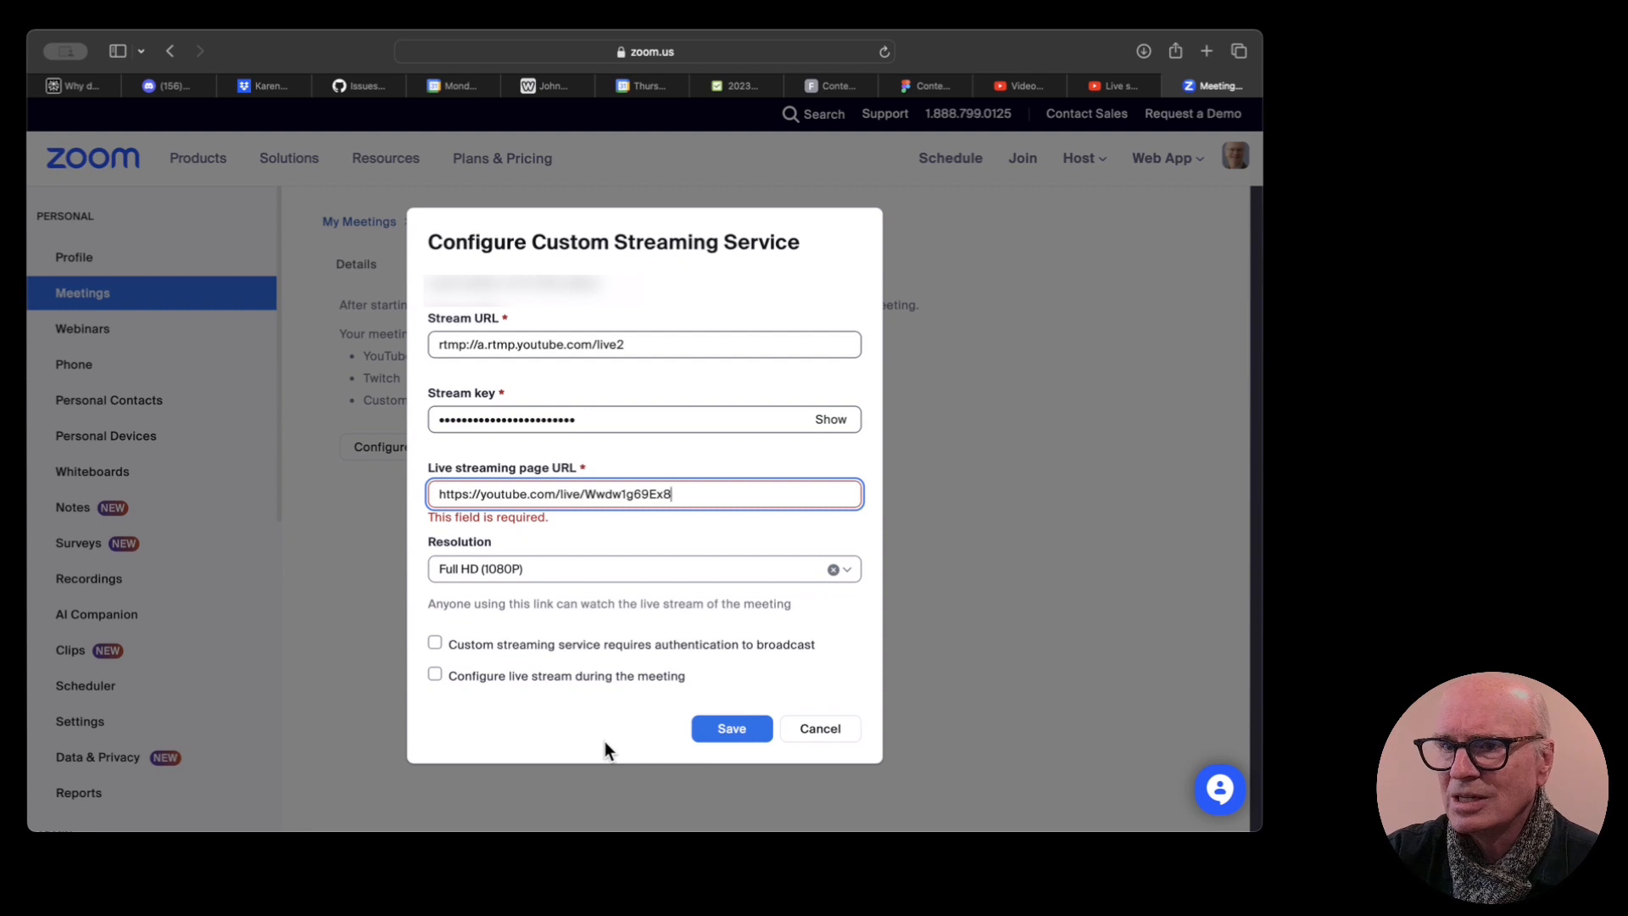
pyautogui.click(735, 728)
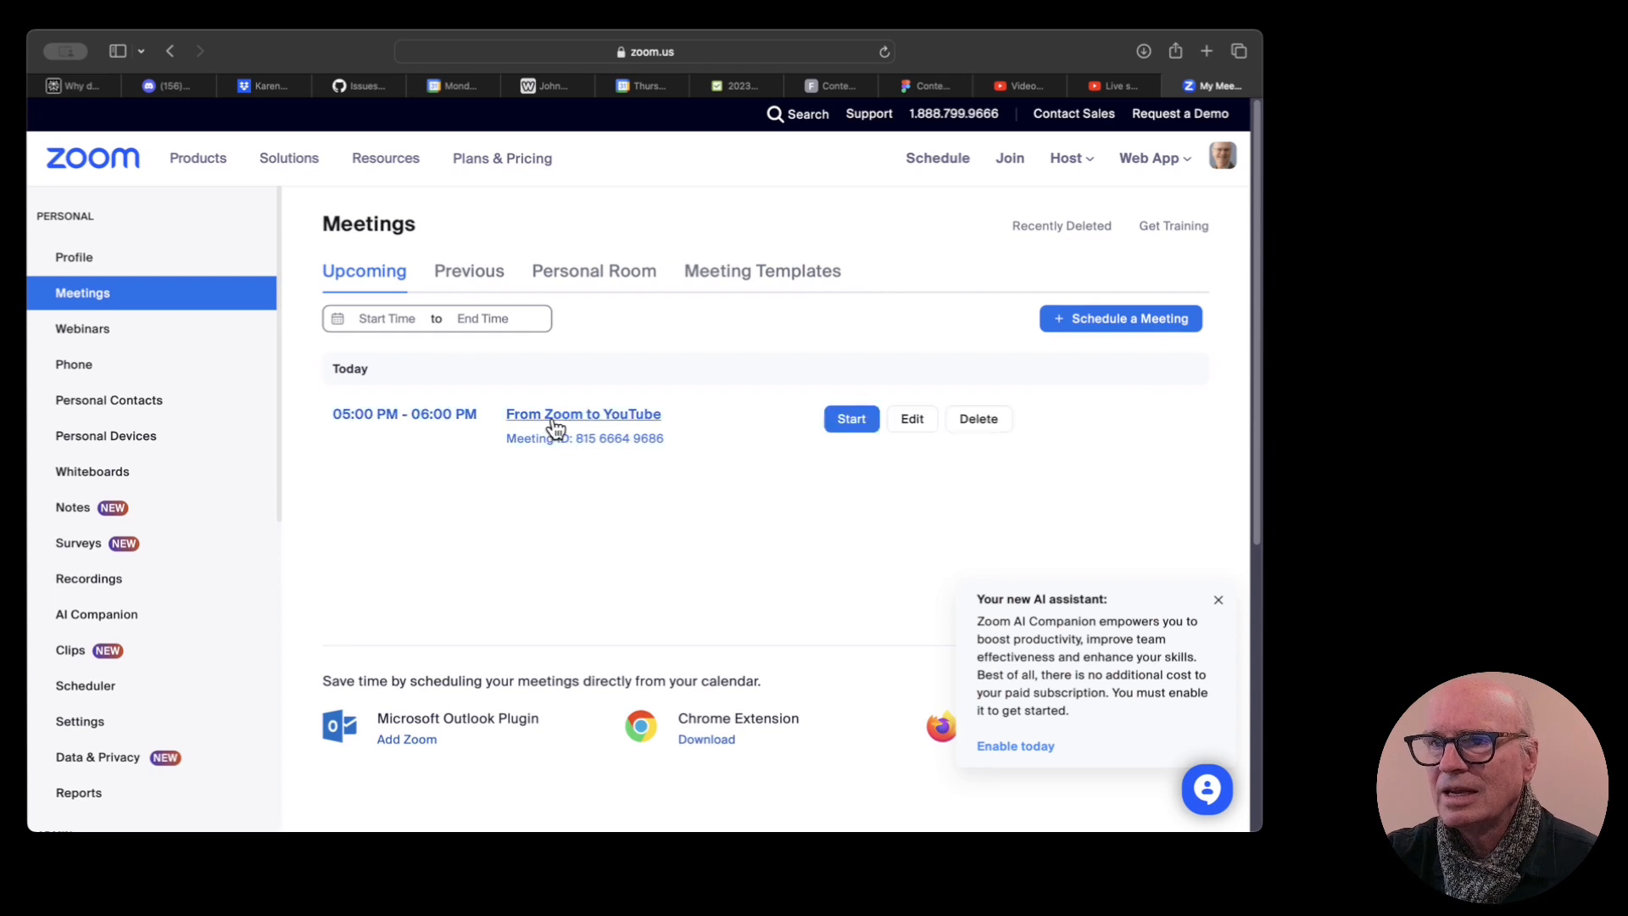
# Start the "From Zoom to YouTube" meeting in the Zoom app and broadcast it live on the Custom Live Streaming Service
pyautogui.moveTo(699, 416)
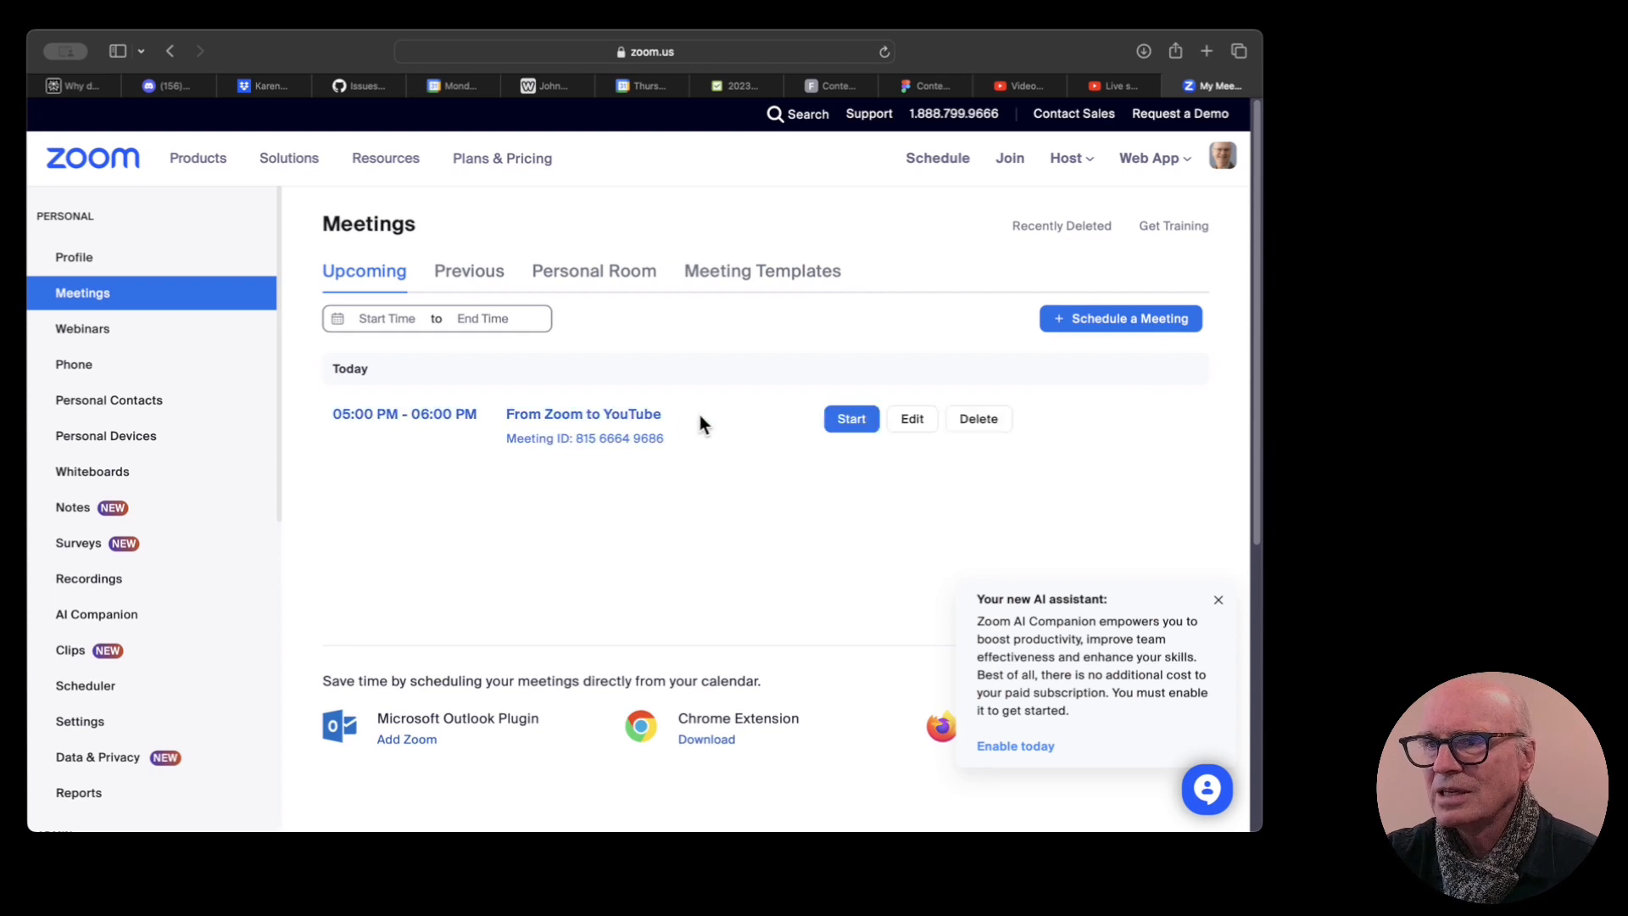
pyautogui.click(849, 419)
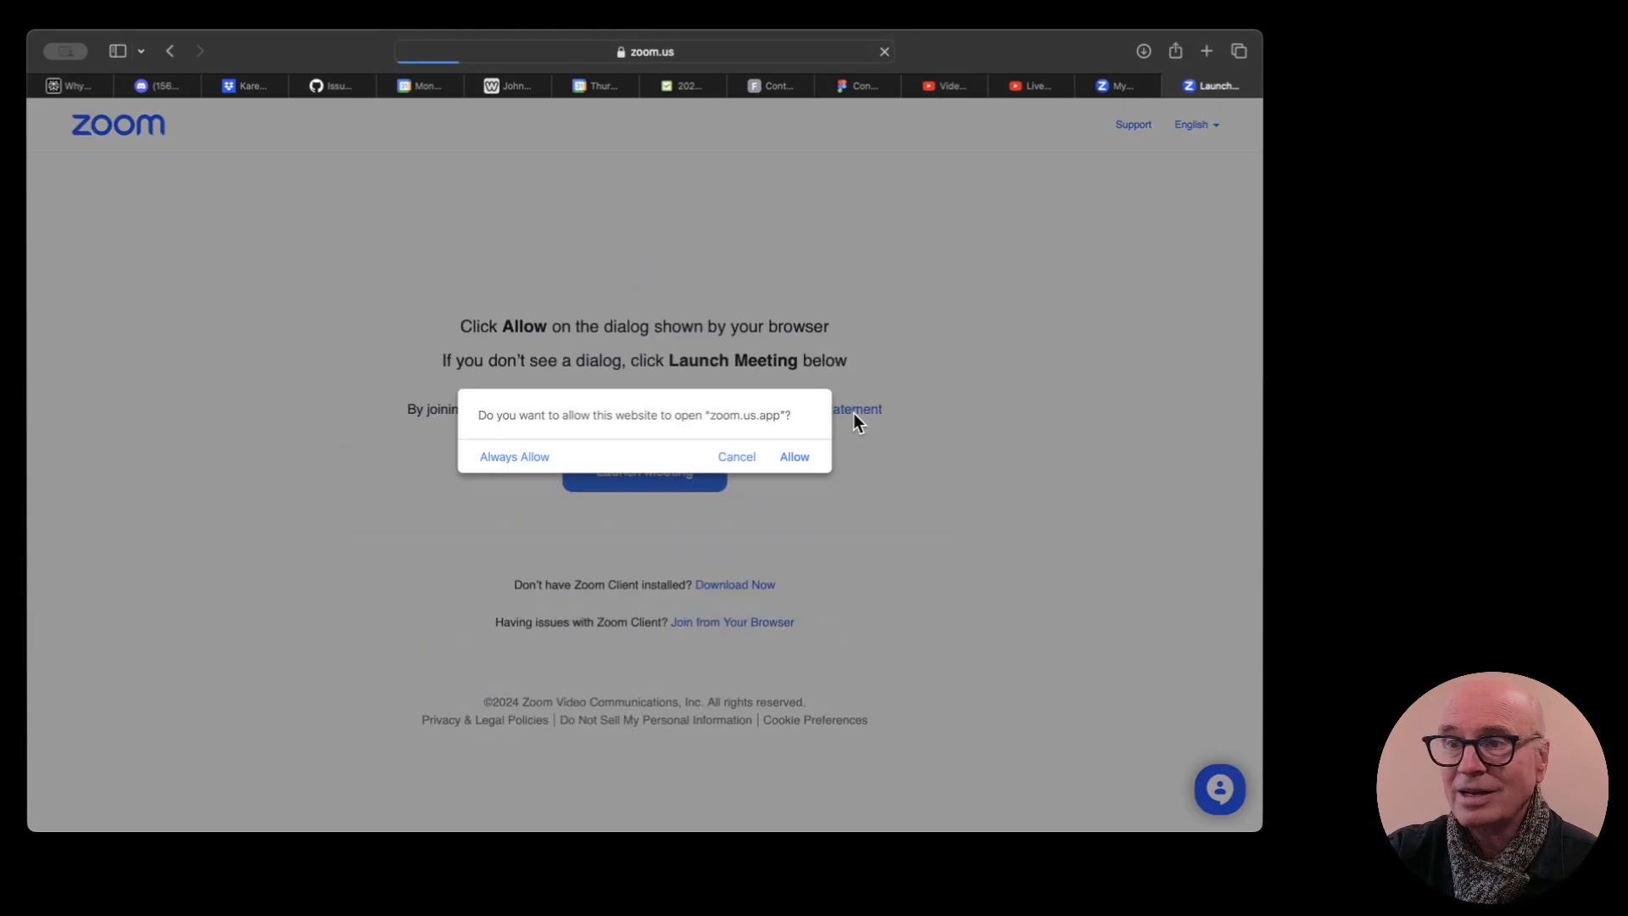
pyautogui.click(792, 458)
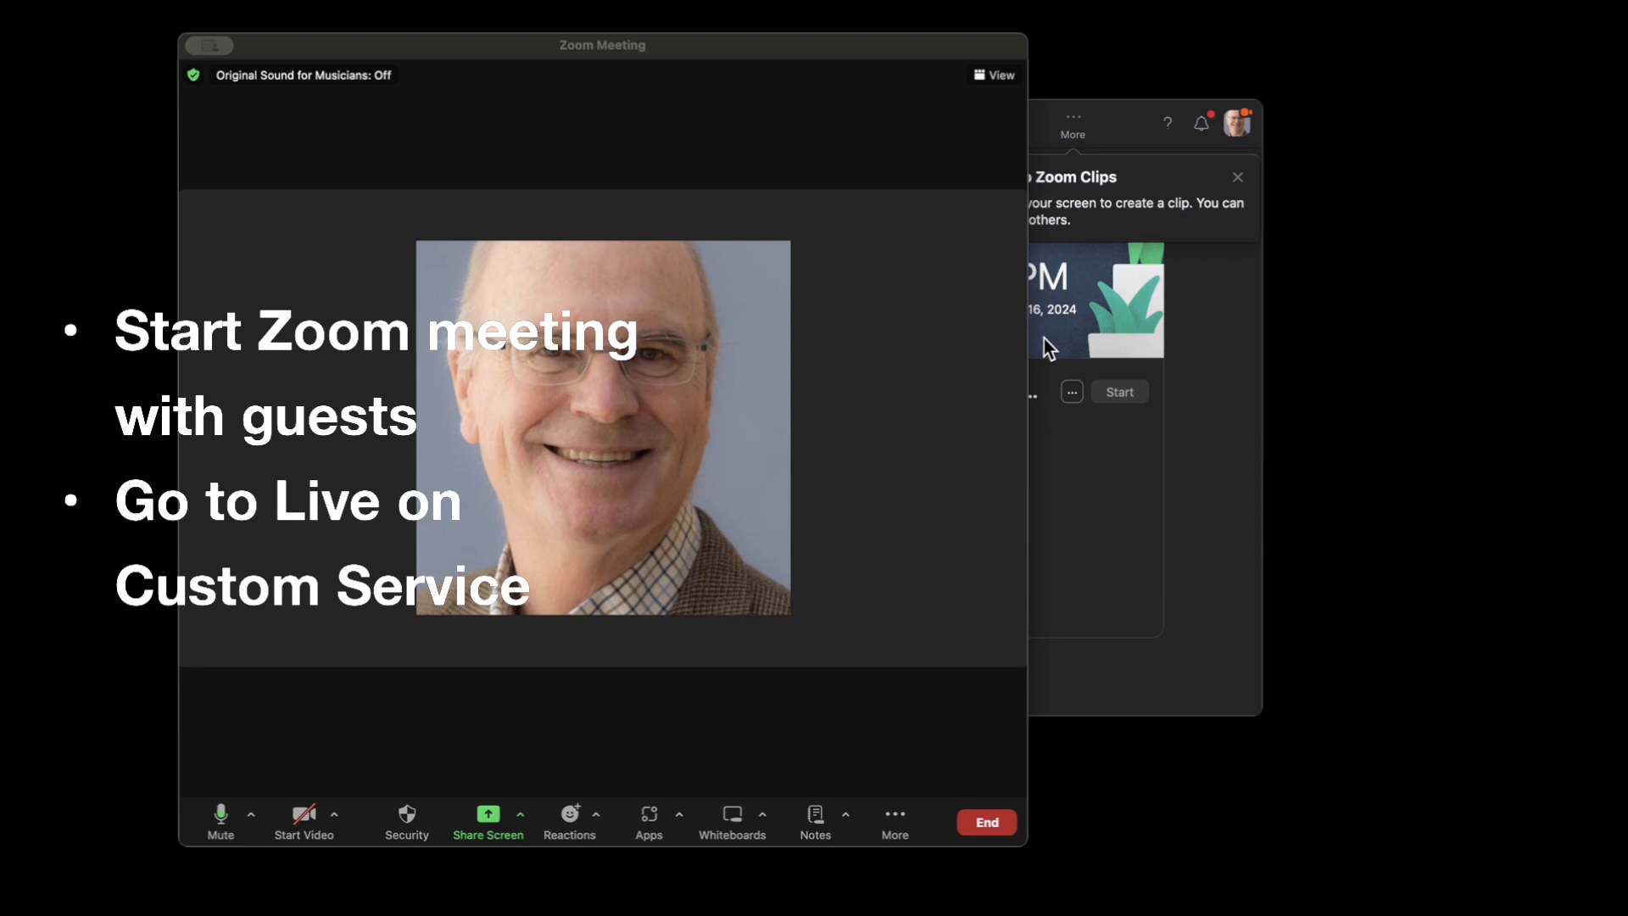
pyautogui.click(970, 200)
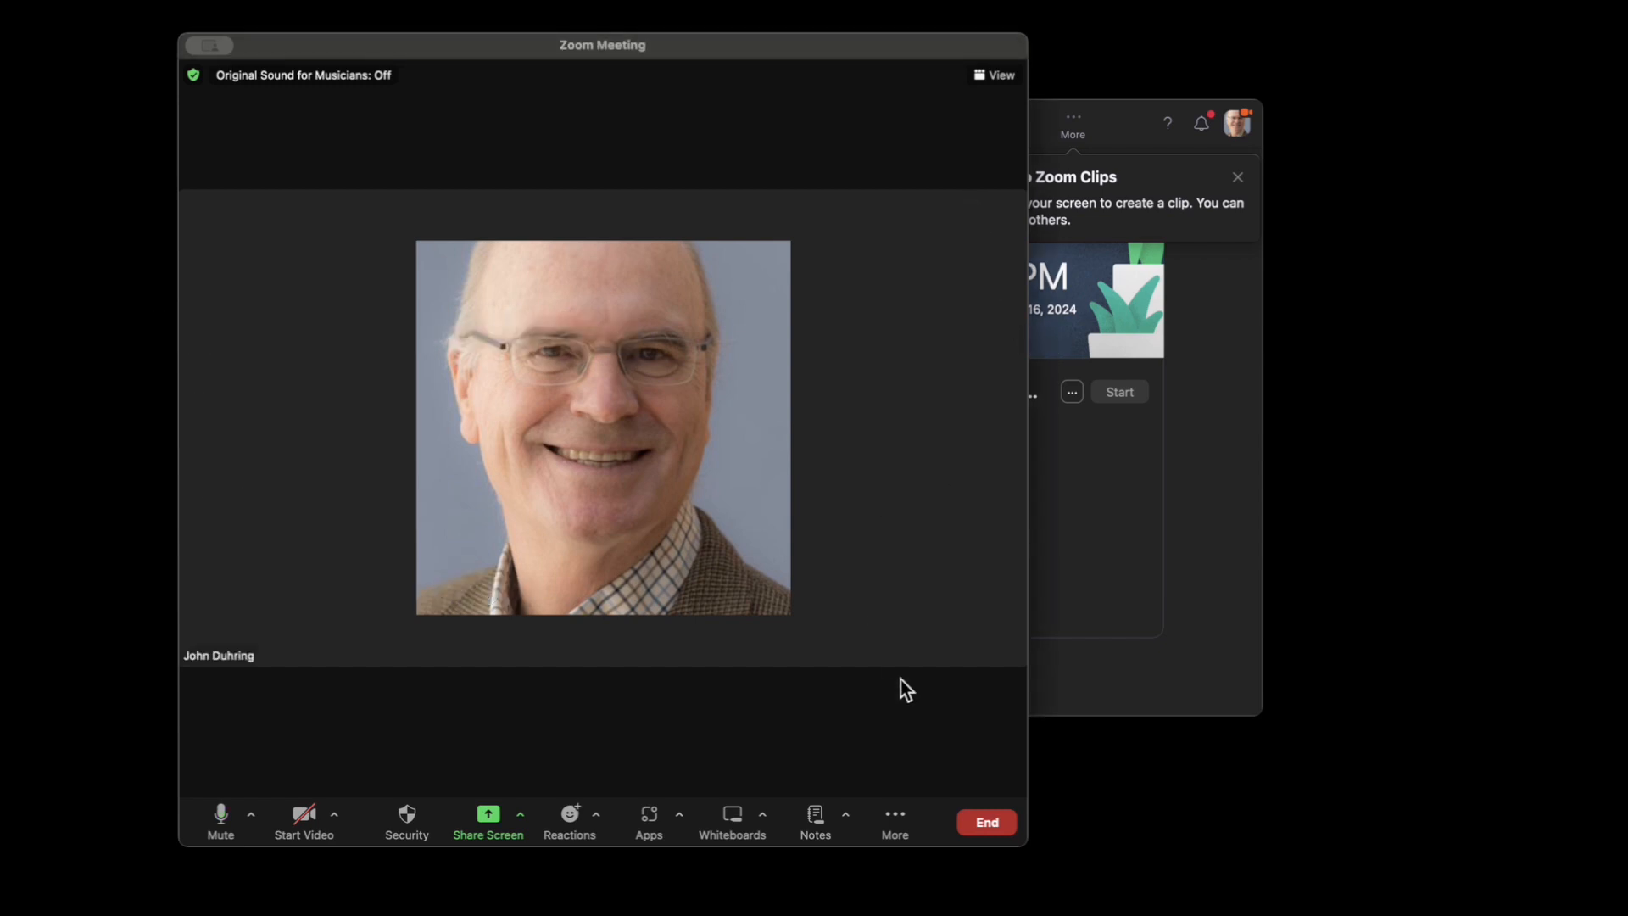
pyautogui.click(895, 824)
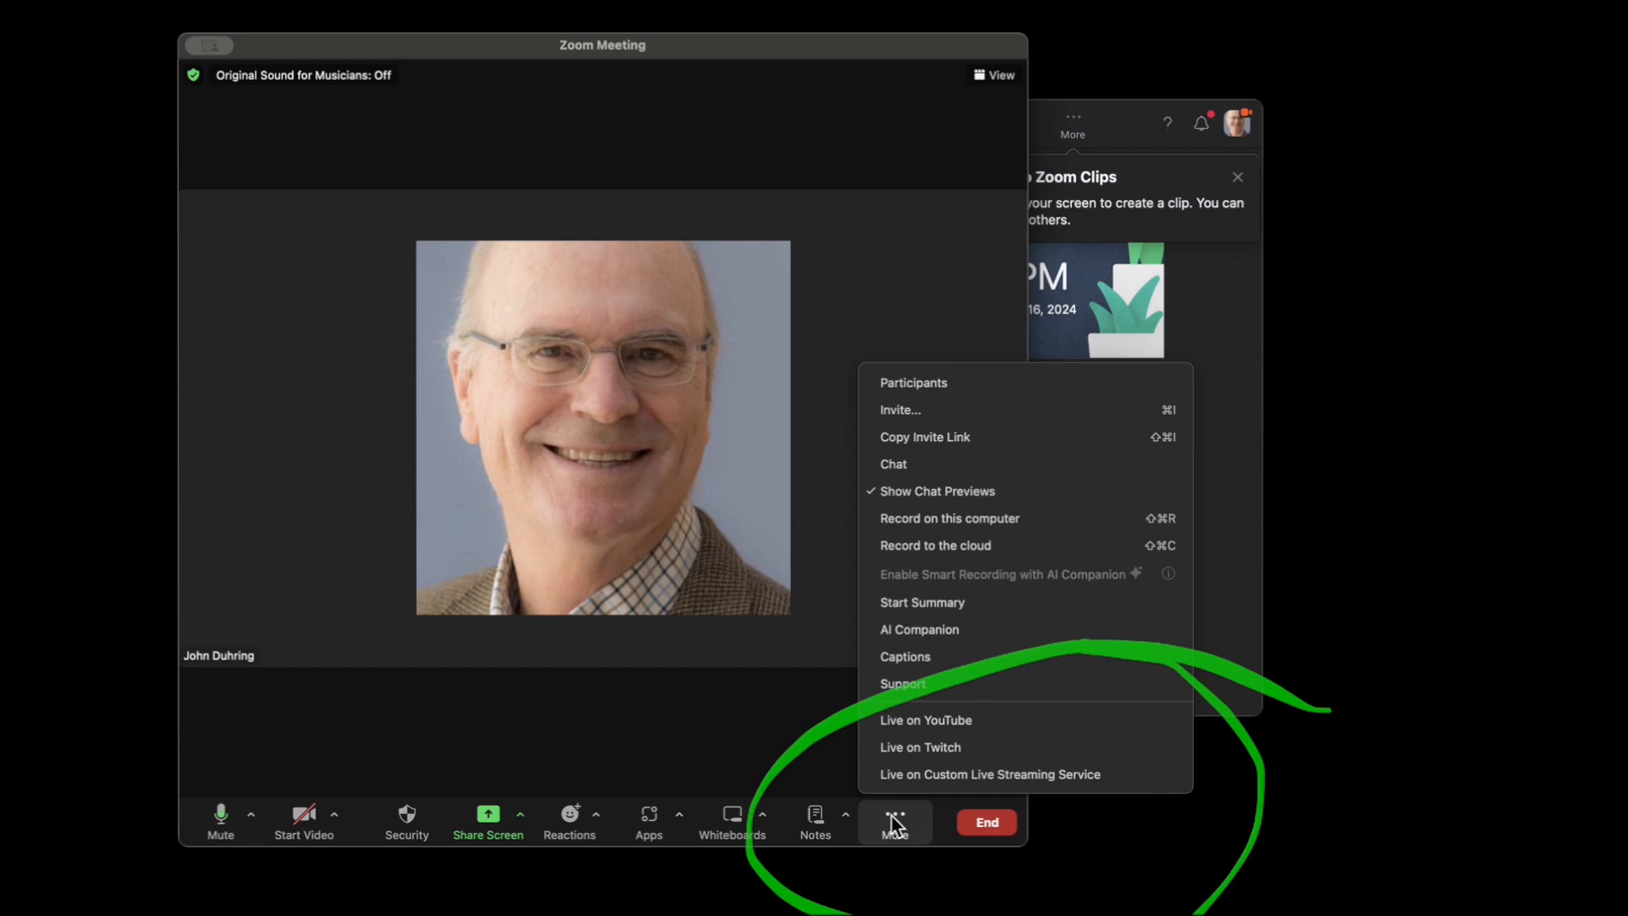
pyautogui.click(950, 775)
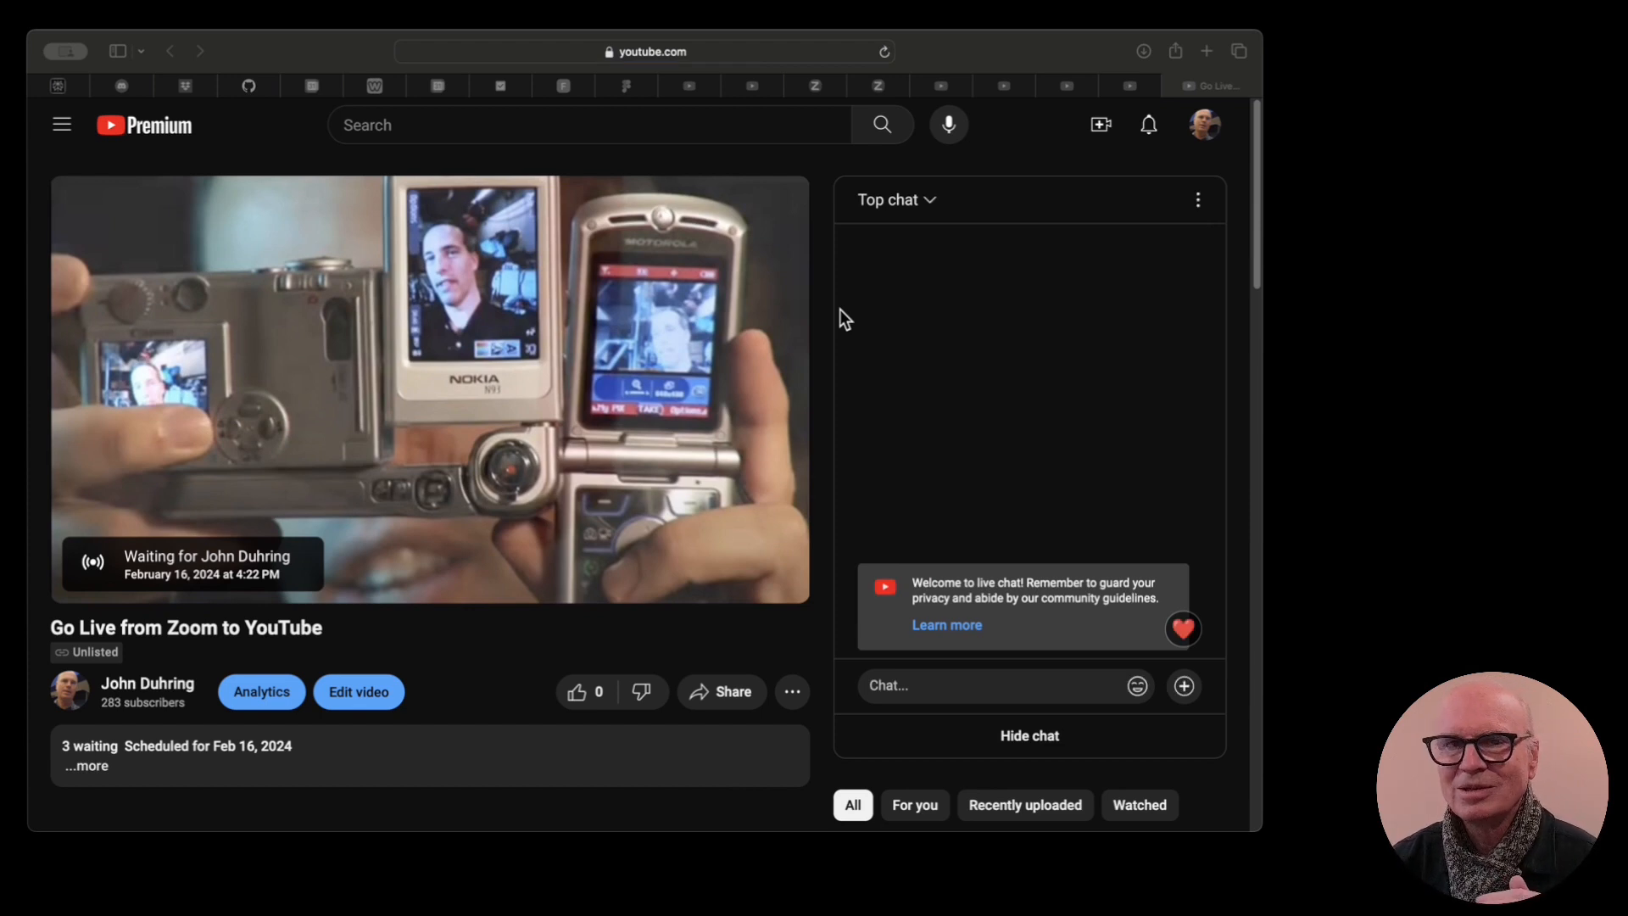
# Open the upcoming "Go Live from Zoom to YouTube" stream in YouTube Studio's Live Control Room and go live
pyautogui.click(893, 343)
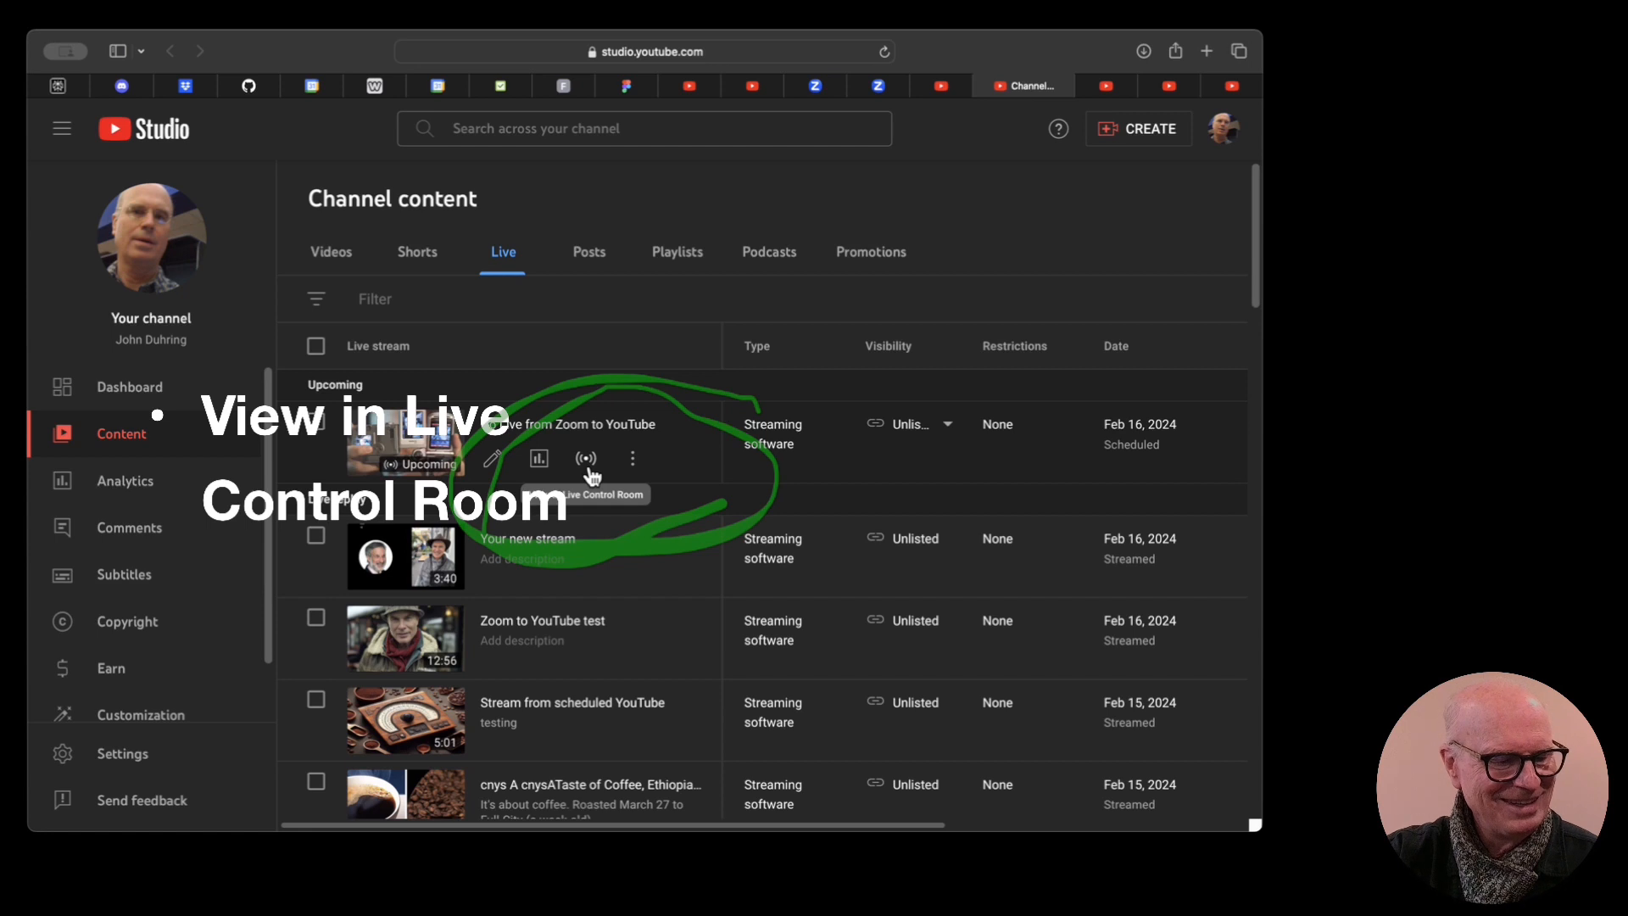
pyautogui.click(588, 466)
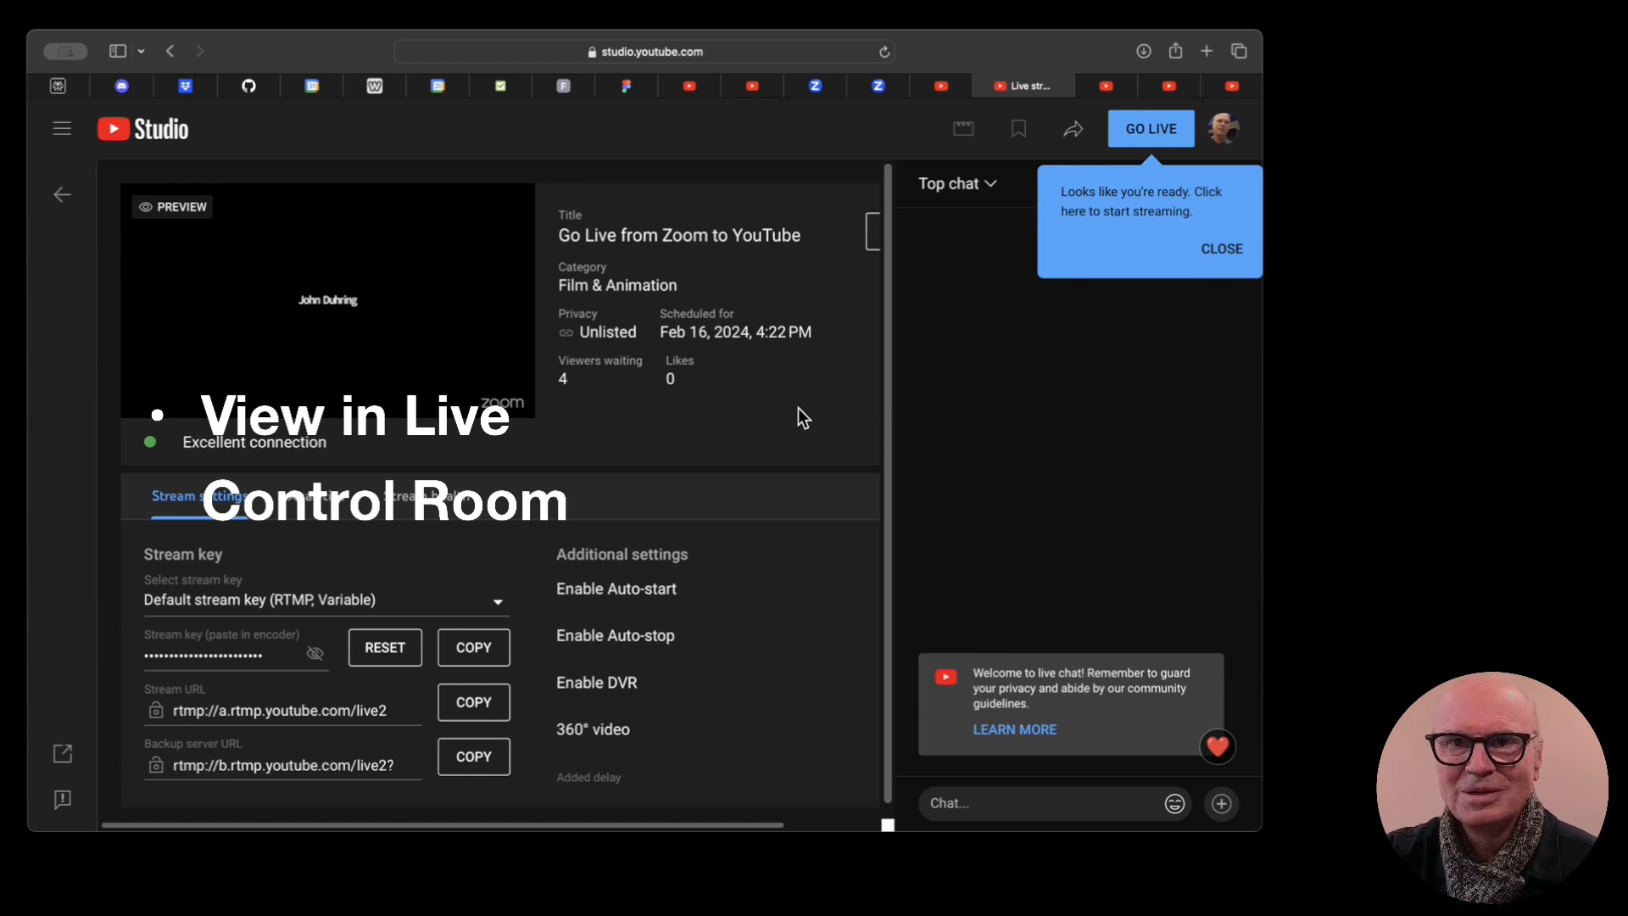
pyautogui.click(1152, 137)
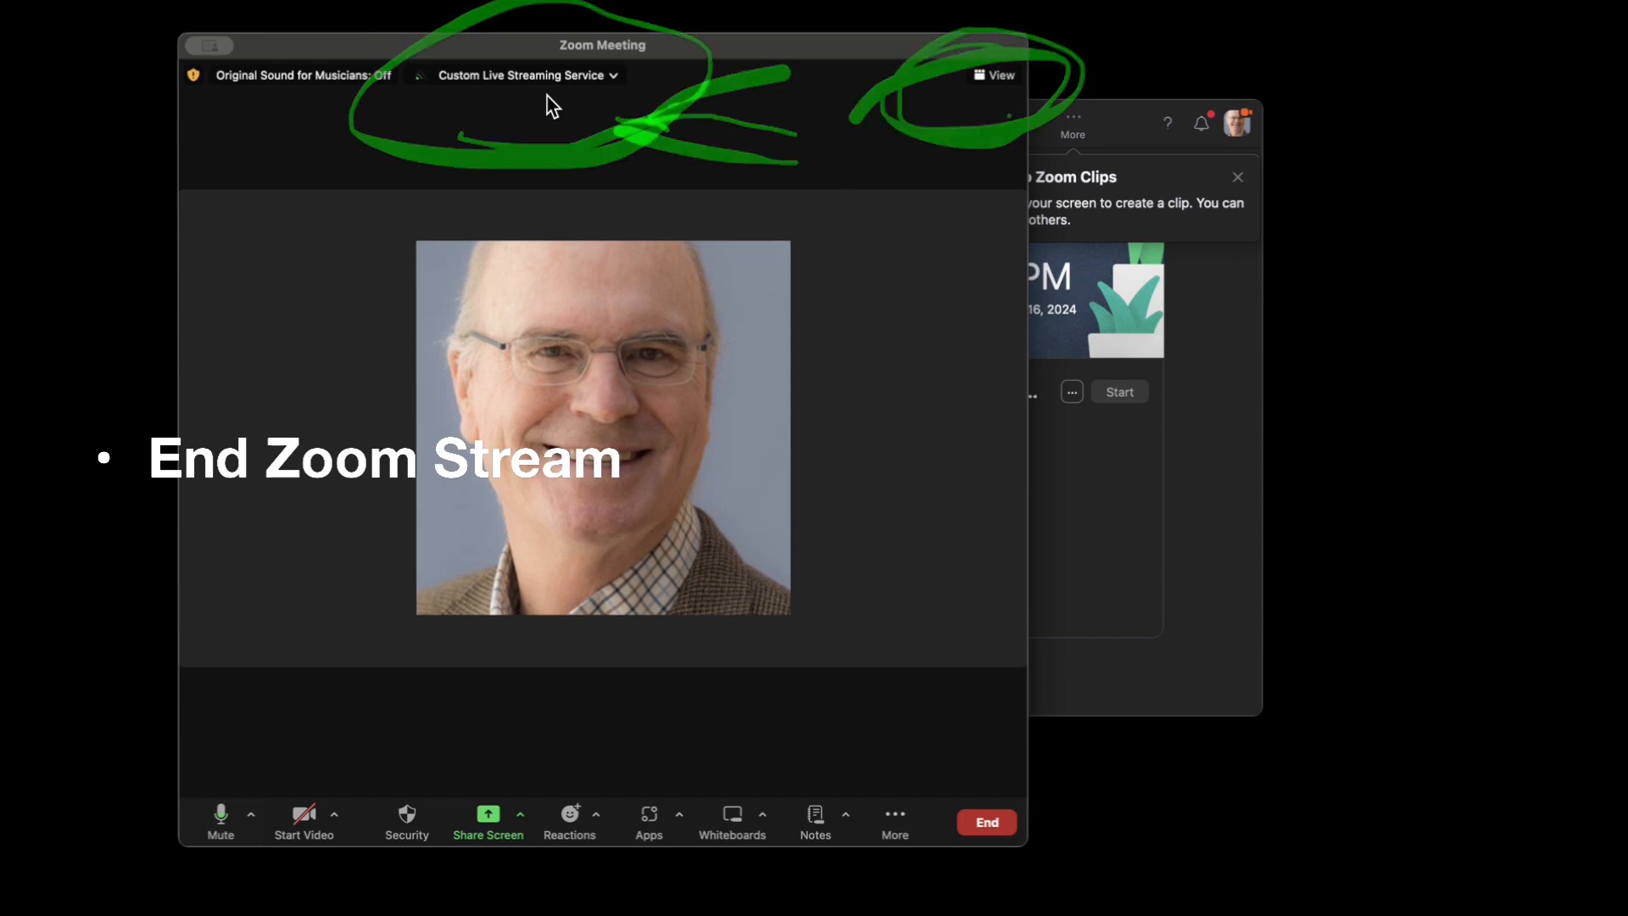
# Stop the custom live stream in the Zoom meeting and end the "Go Live from Zoom to YouTube" stream in YouTube's Live Control Room
pyautogui.click(552, 74)
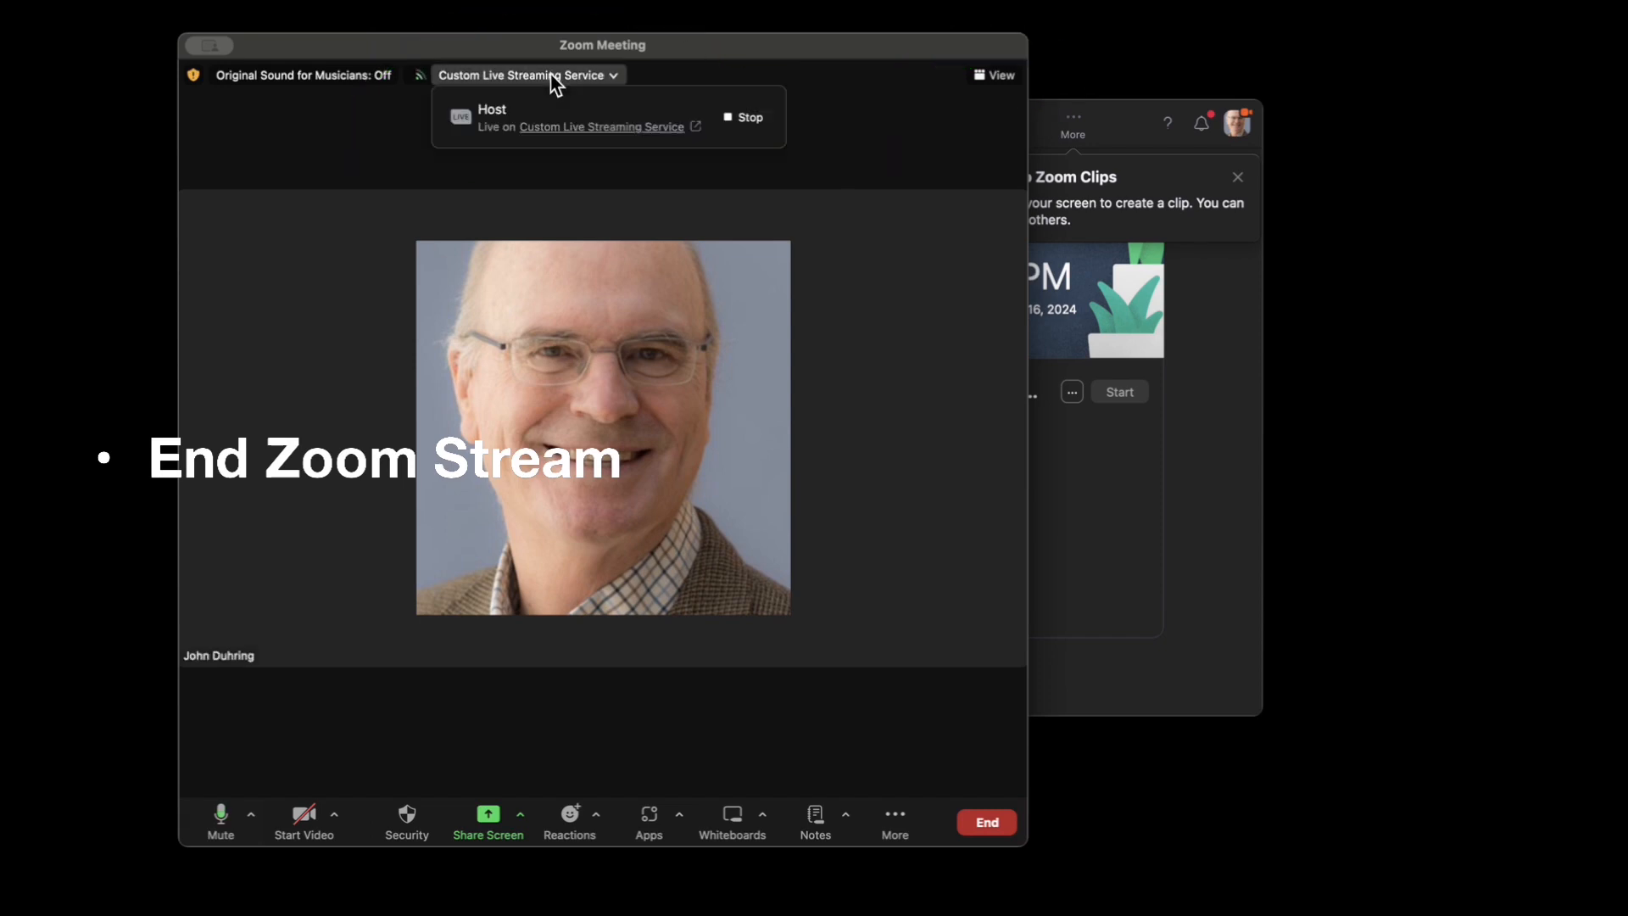
pyautogui.click(752, 118)
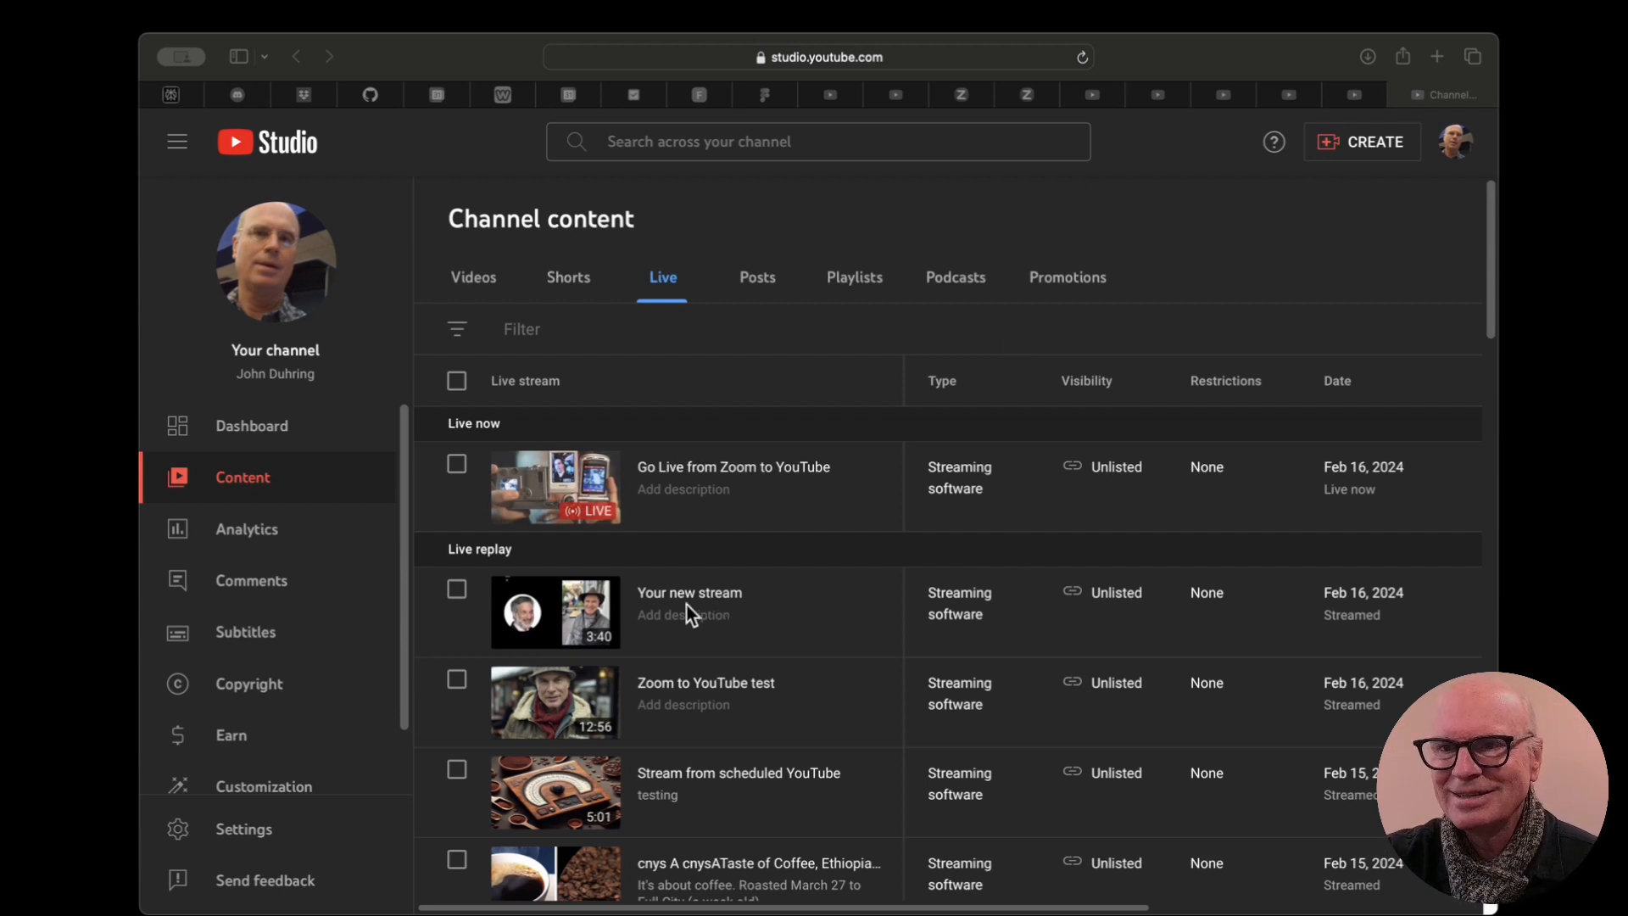
pyautogui.moveTo(738, 509)
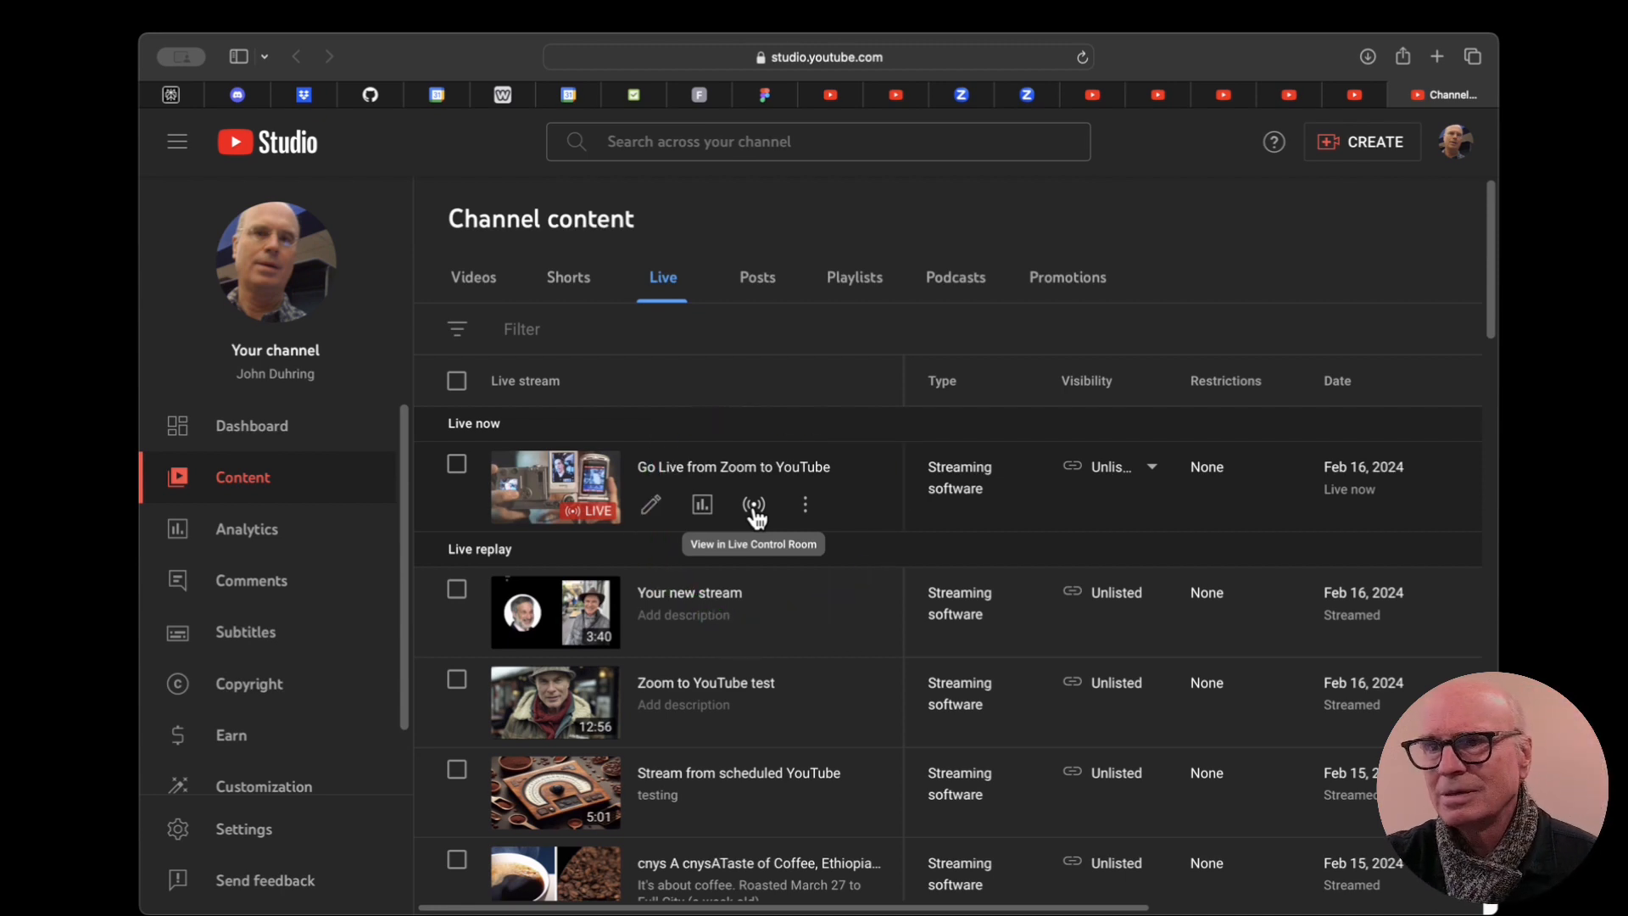
pyautogui.click(754, 507)
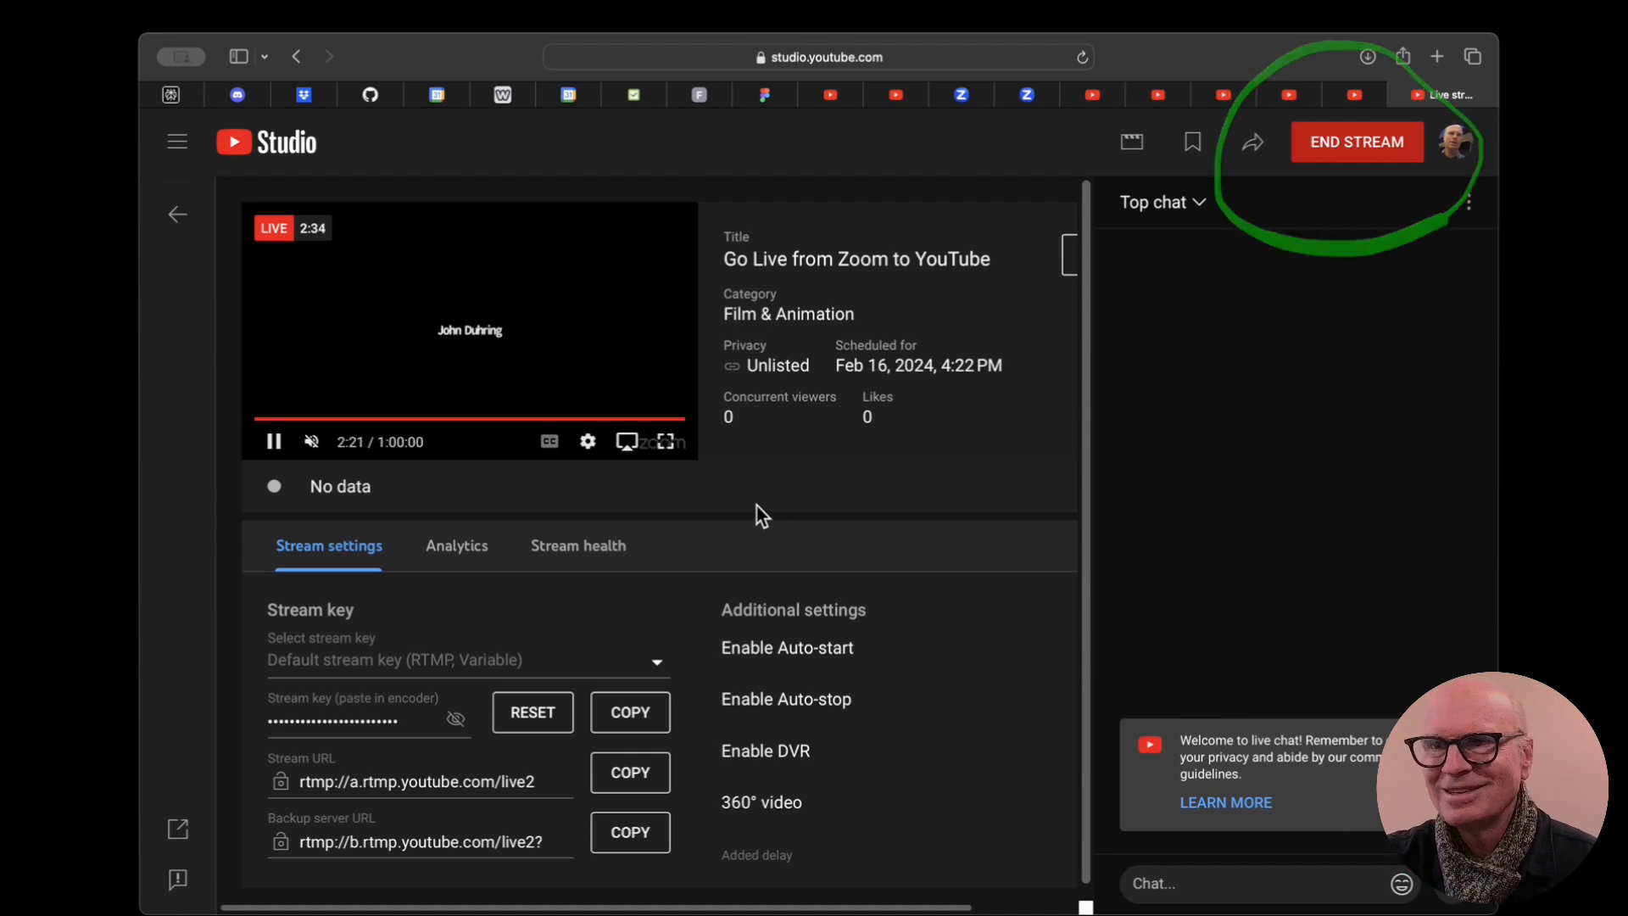
pyautogui.click(1359, 146)
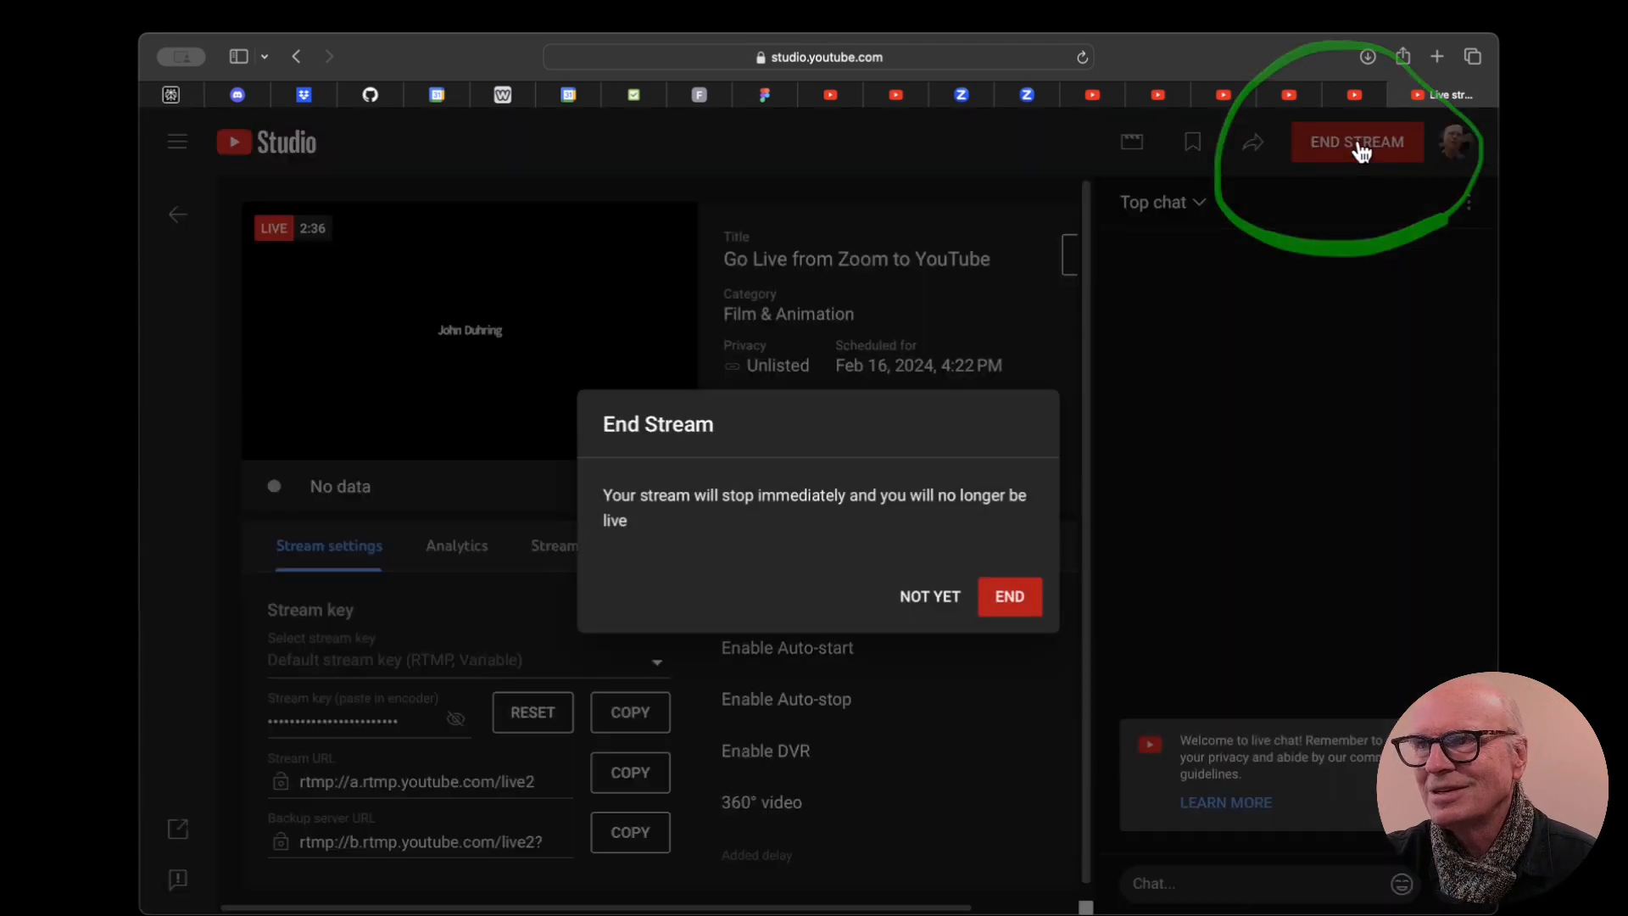
pyautogui.click(1006, 598)
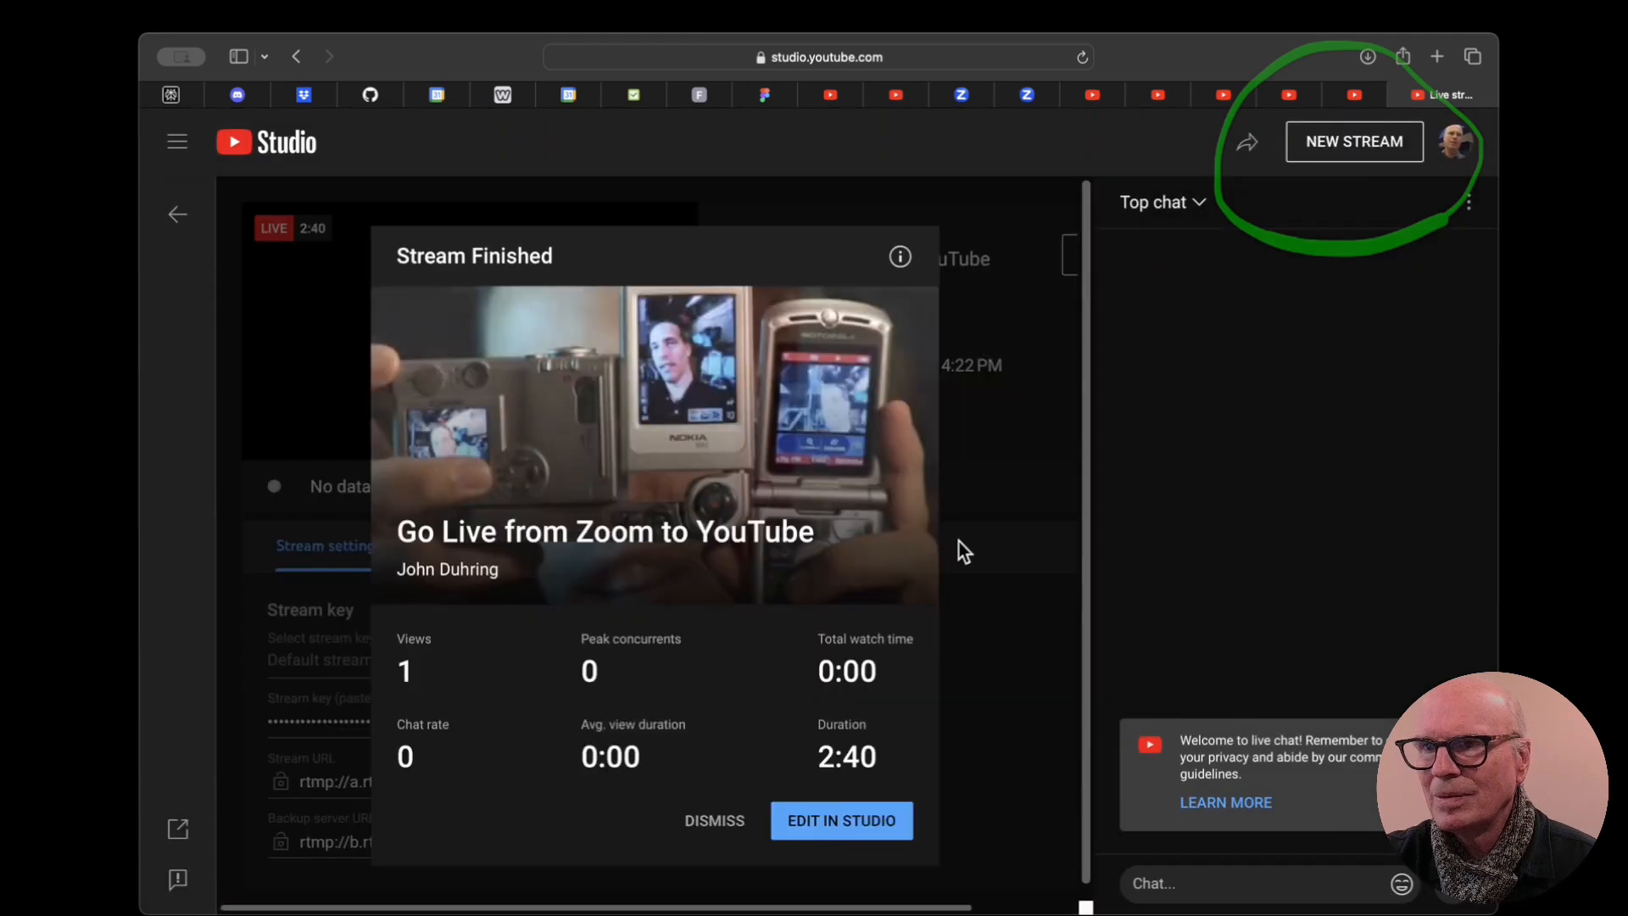